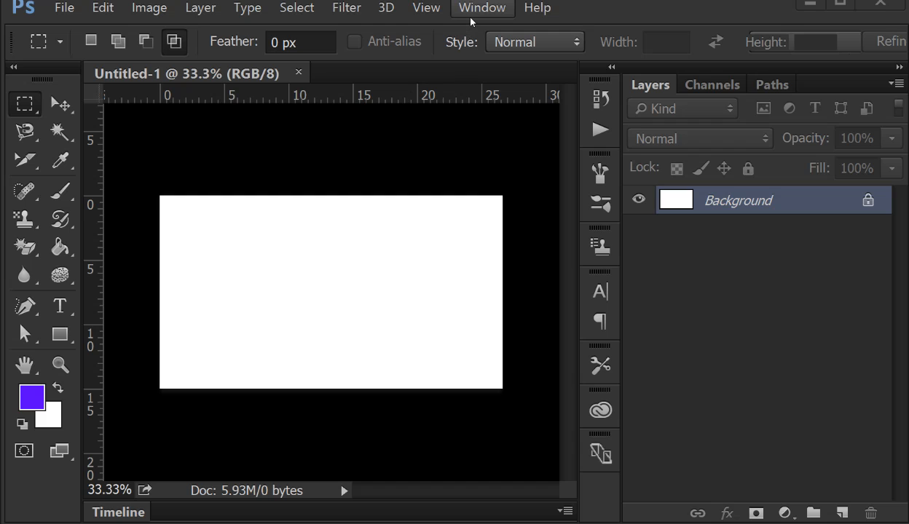
pyautogui.click(470, 21)
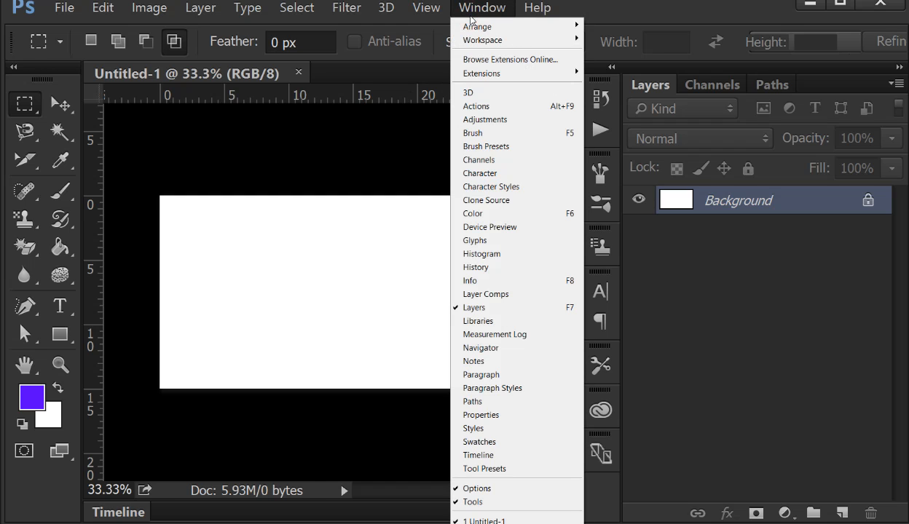
pyautogui.moveTo(475, 38)
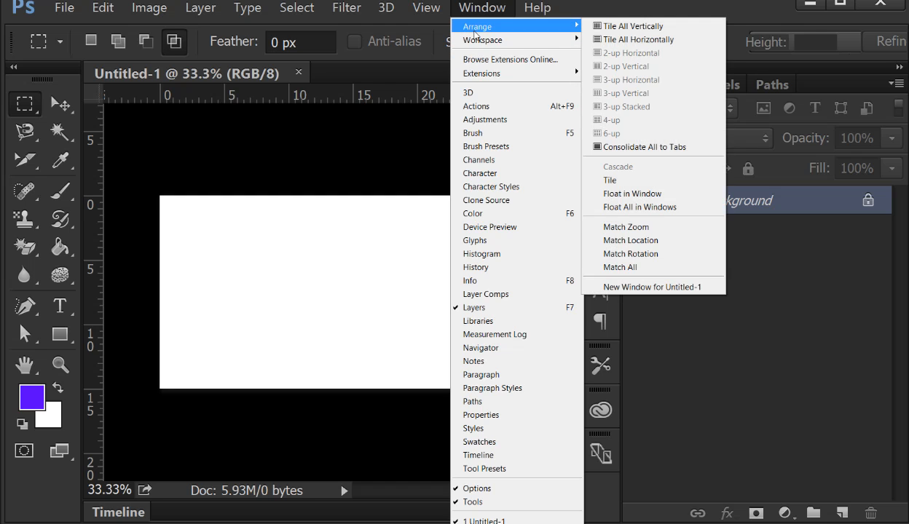
pyautogui.click(286, 169)
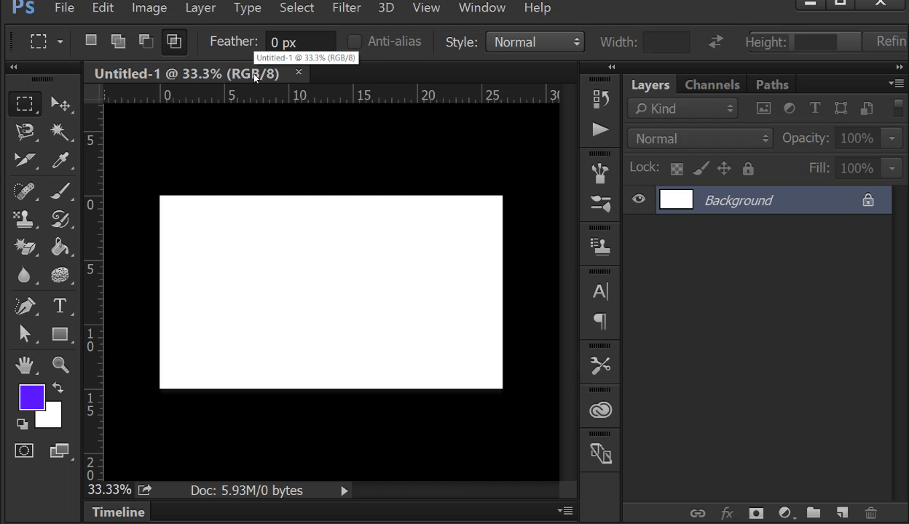
# Step: Create a second blank document, keeping the default name Untitled-2 and the default settings
pyautogui.click(63, 8)
pyautogui.click(65, 8)
pyautogui.click(65, 9)
pyautogui.click(73, 24)
pyautogui.click(590, 56)
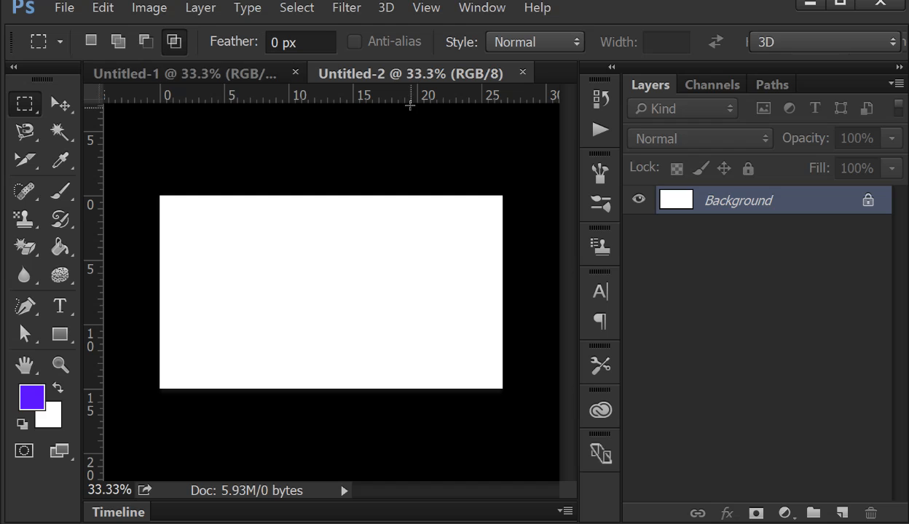
# Step: Arrange the two open documents one above the other with the 2-up Horizontal layout
pyautogui.click(486, 13)
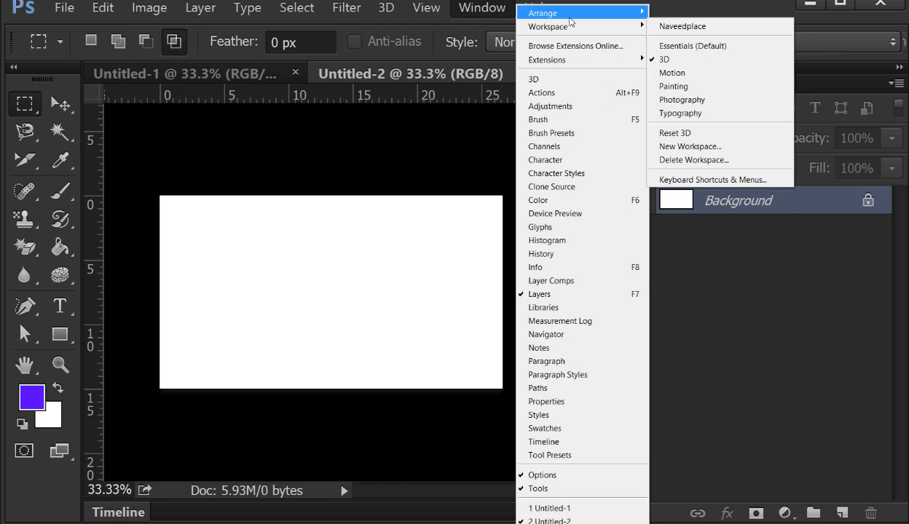
pyautogui.moveTo(569, 19)
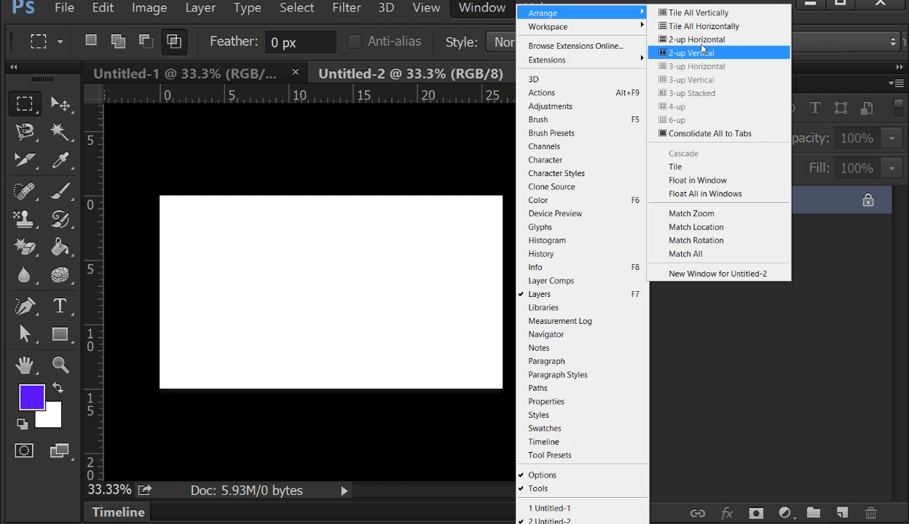
pyautogui.click(699, 40)
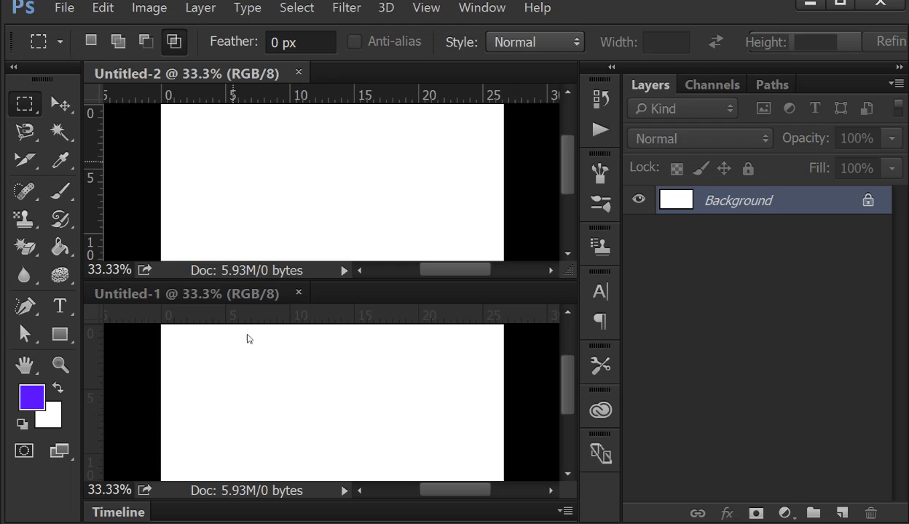
# Step: Arrange the two open documents side by side with 2-up Vertical and make Untitled-2 the active document
pyautogui.click(475, 9)
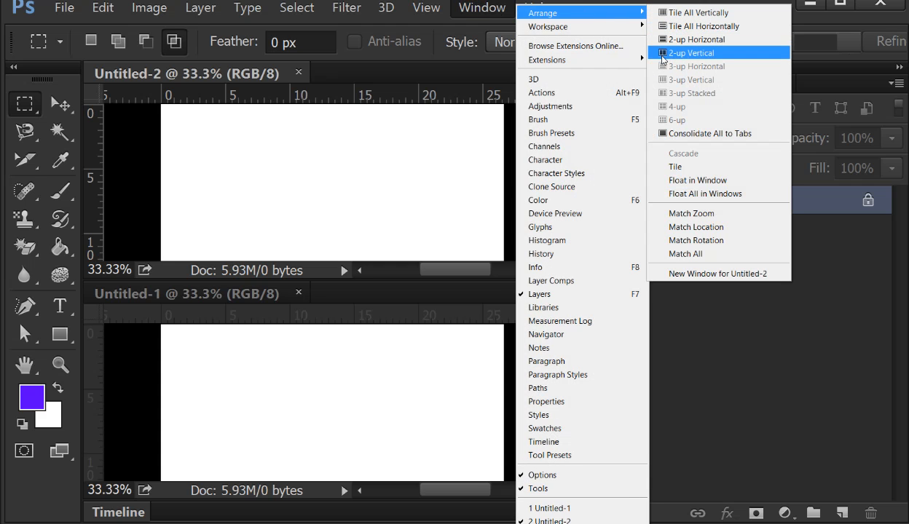
pyautogui.click(695, 54)
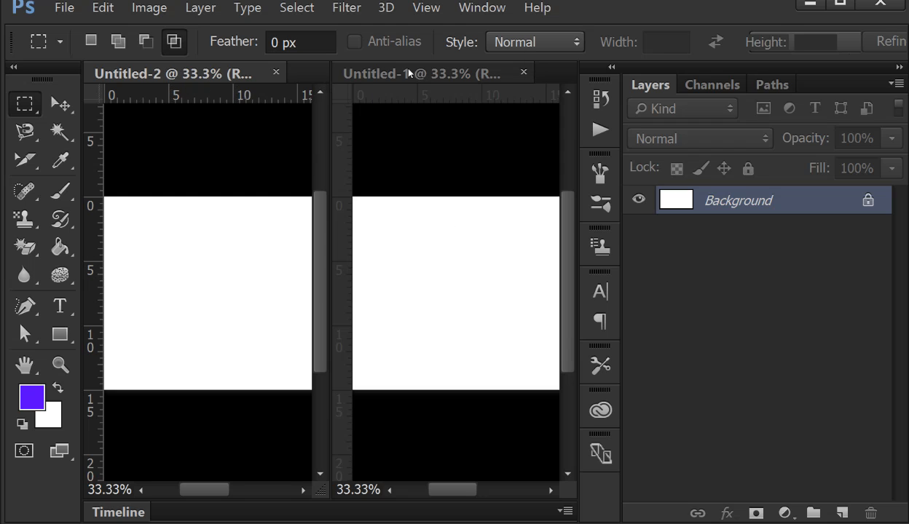
pyautogui.click(407, 327)
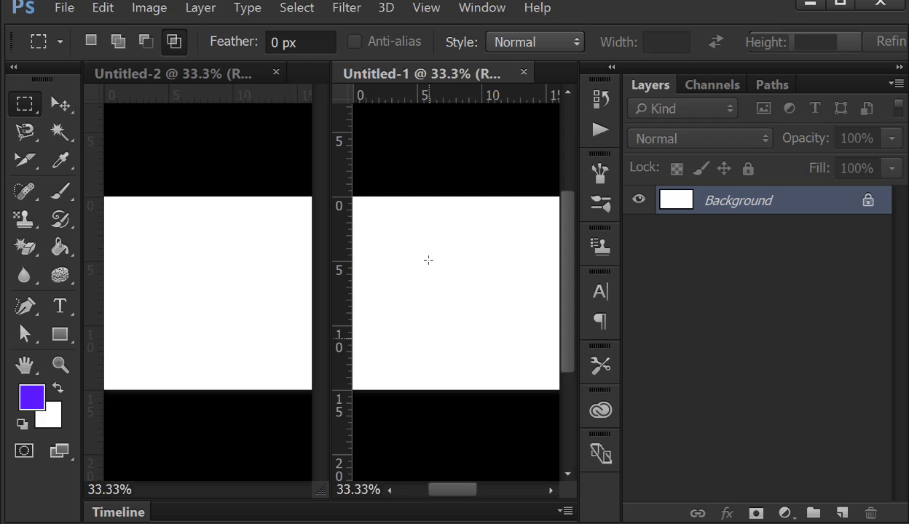
pyautogui.click(218, 74)
pyautogui.click(409, 74)
pyautogui.click(211, 75)
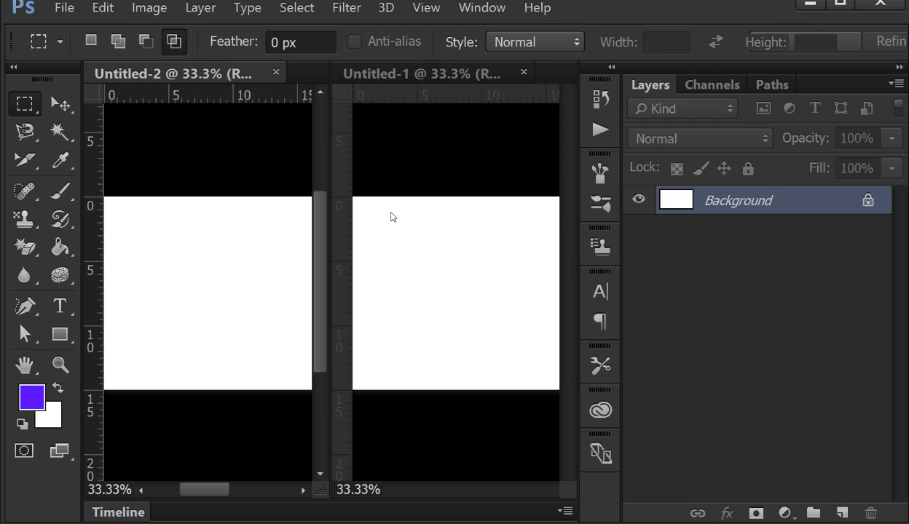
# Step: Apply the Tile All Vertically arrangement to the open documents
pyautogui.click(470, 13)
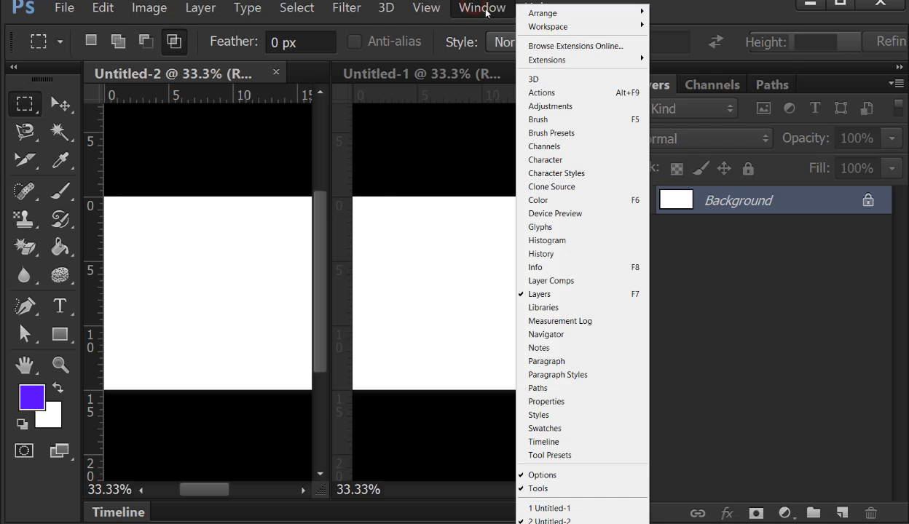
pyautogui.moveTo(582, 14)
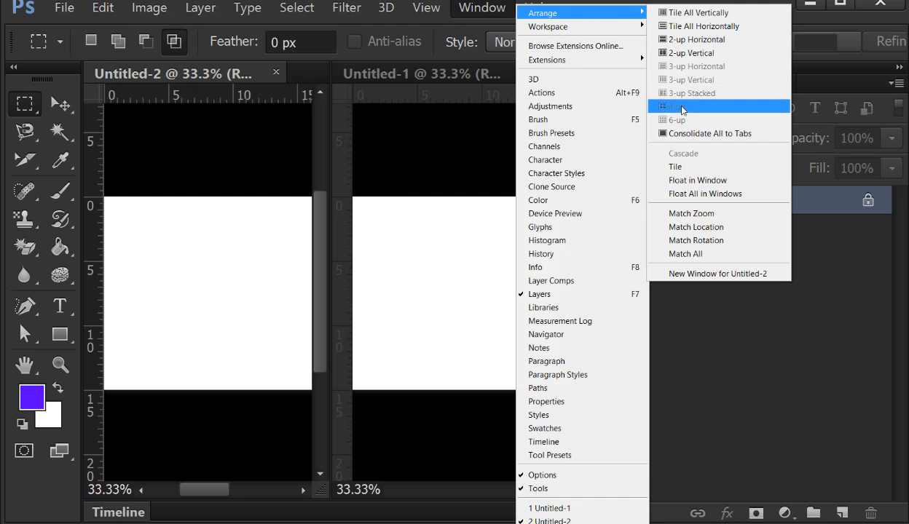
pyautogui.click(686, 14)
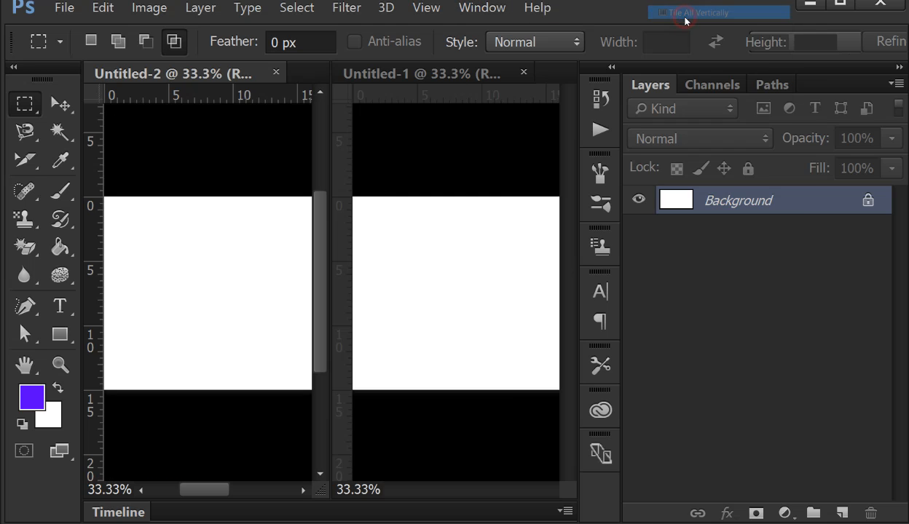
pyautogui.click(483, 9)
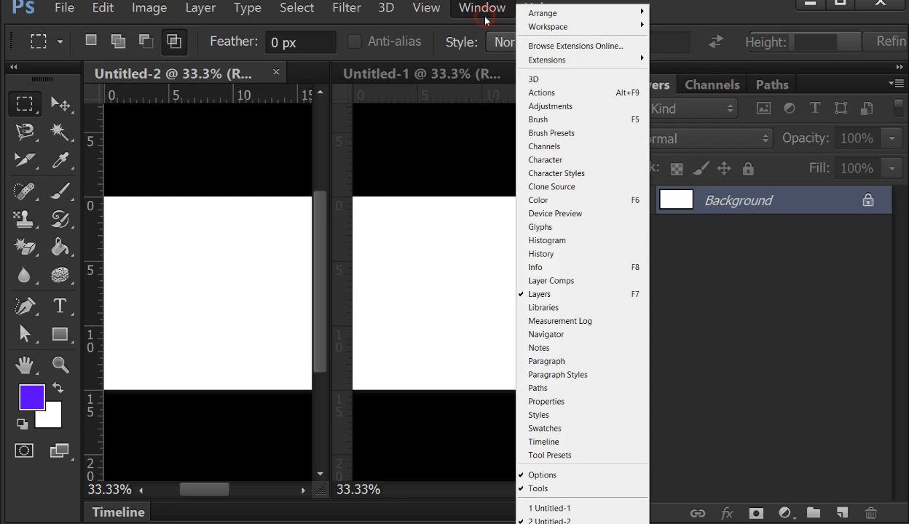
pyautogui.click(588, 15)
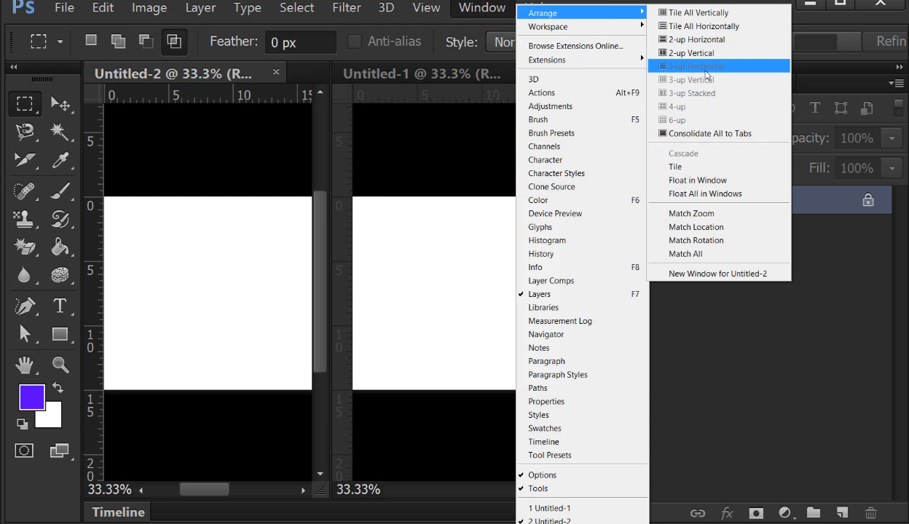
pyautogui.click(487, 201)
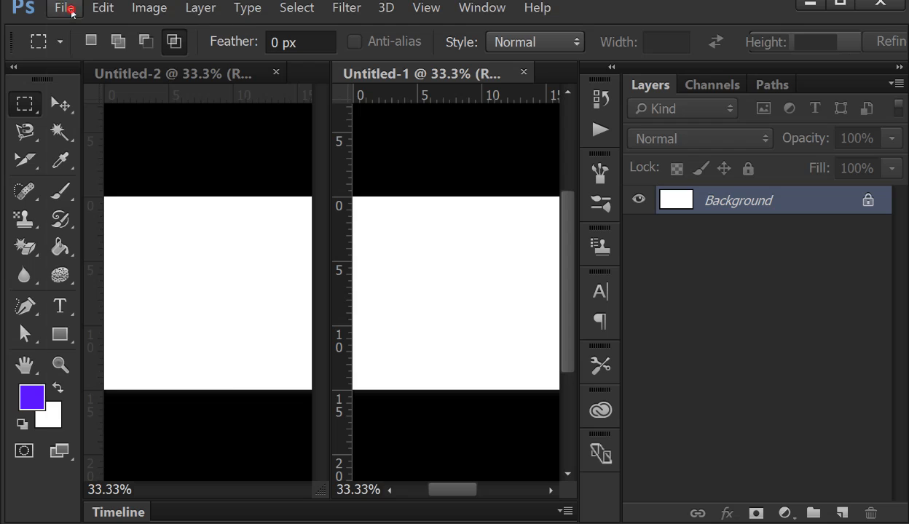
# Step: Create a third blank document, Untitled-3, at 1920 × 1080 pixels, 72 pixels/inch, RGB Color with a white background
pyautogui.click(71, 8)
pyautogui.click(71, 22)
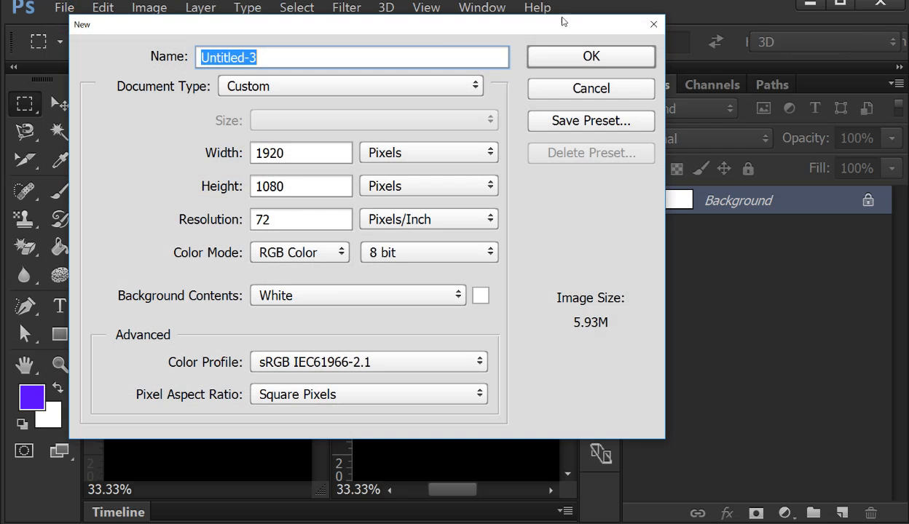
pyautogui.click(567, 55)
pyautogui.click(554, 42)
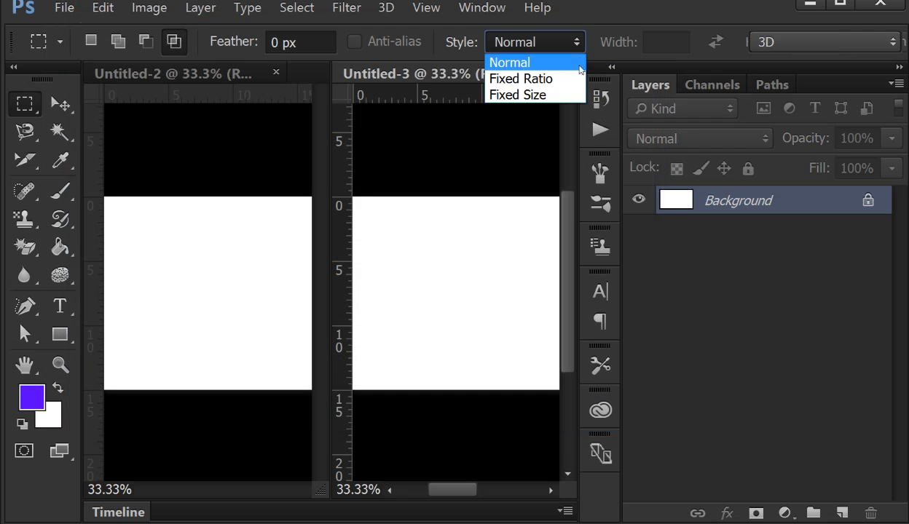
pyautogui.click(477, 154)
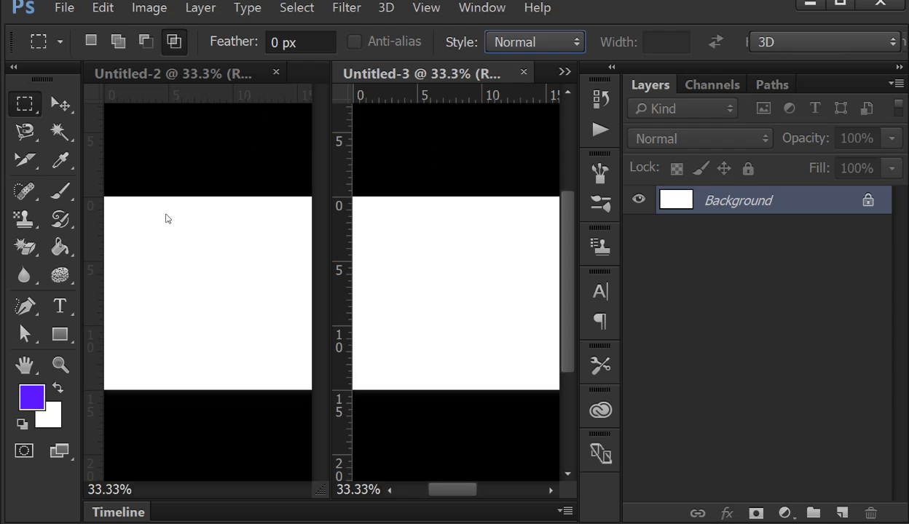
# Step: Arrange the three open documents side by side with the 3-up Vertical layout
pyautogui.click(474, 16)
pyautogui.moveTo(582, 2)
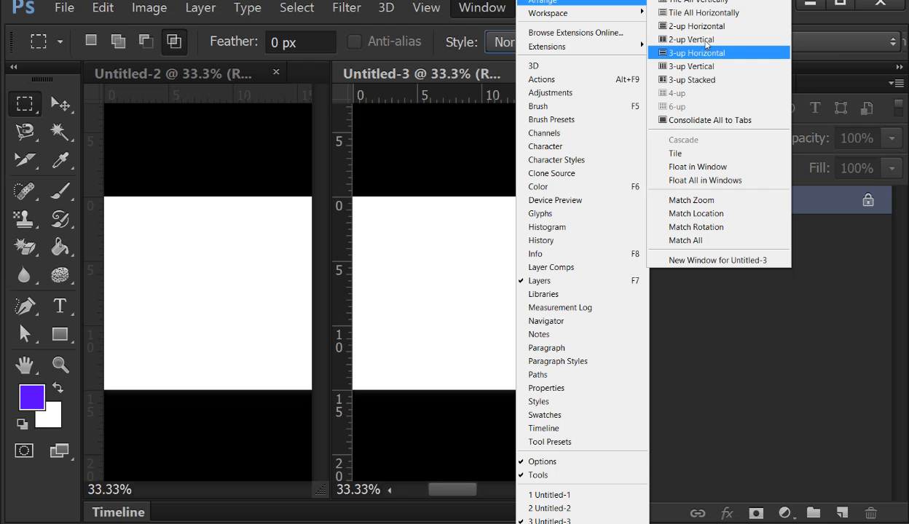
pyautogui.click(692, 39)
pyautogui.click(484, 16)
pyautogui.moveTo(568, 5)
pyautogui.click(689, 64)
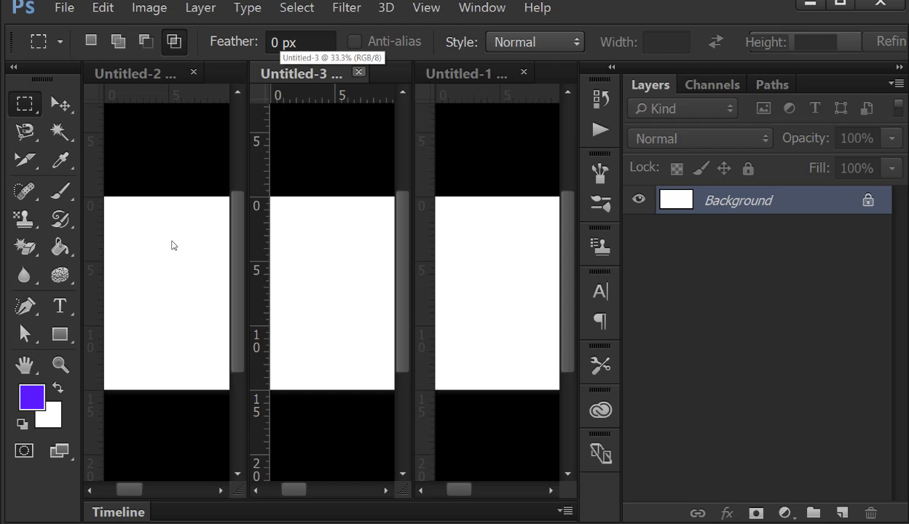
pyautogui.click(482, 8)
pyautogui.moveTo(575, 13)
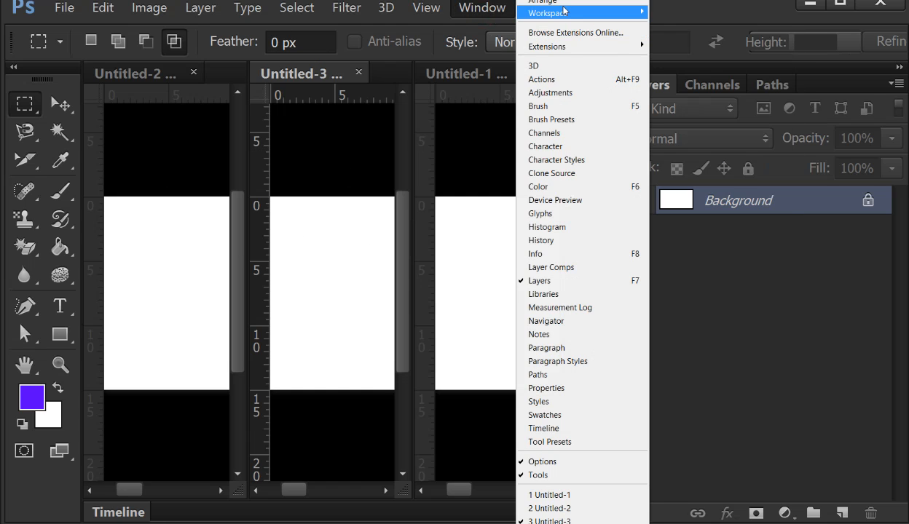
pyautogui.moveTo(630, 1)
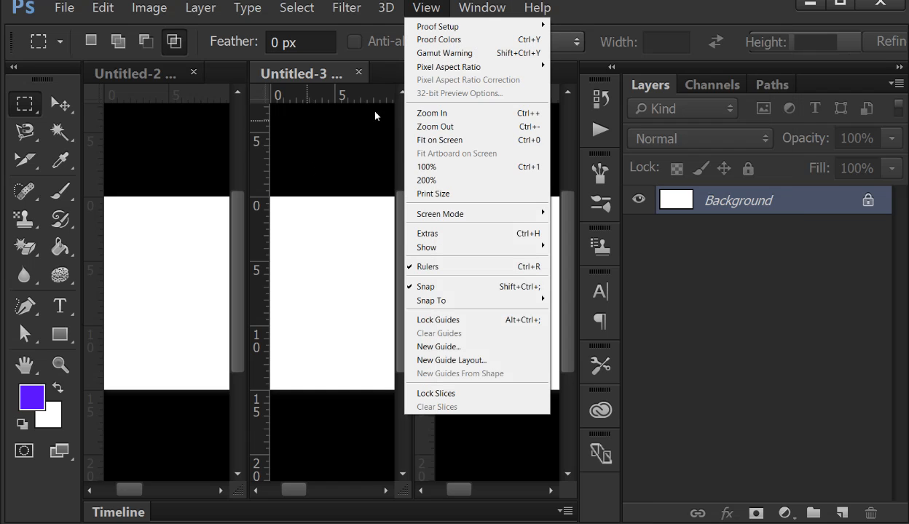
pyautogui.click(355, 138)
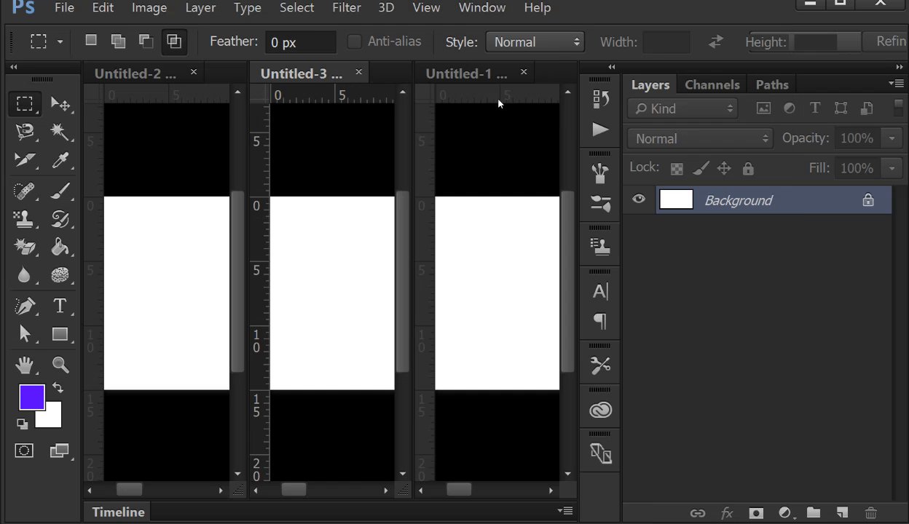
# Step: Close the documents Untitled-3 and Untitled-1, leaving only Untitled-2 open
pyautogui.click(359, 73)
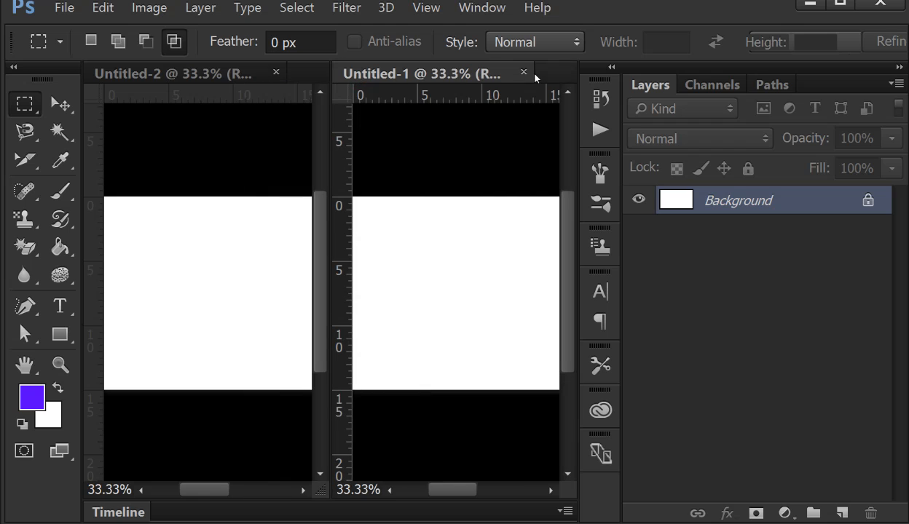
pyautogui.click(523, 73)
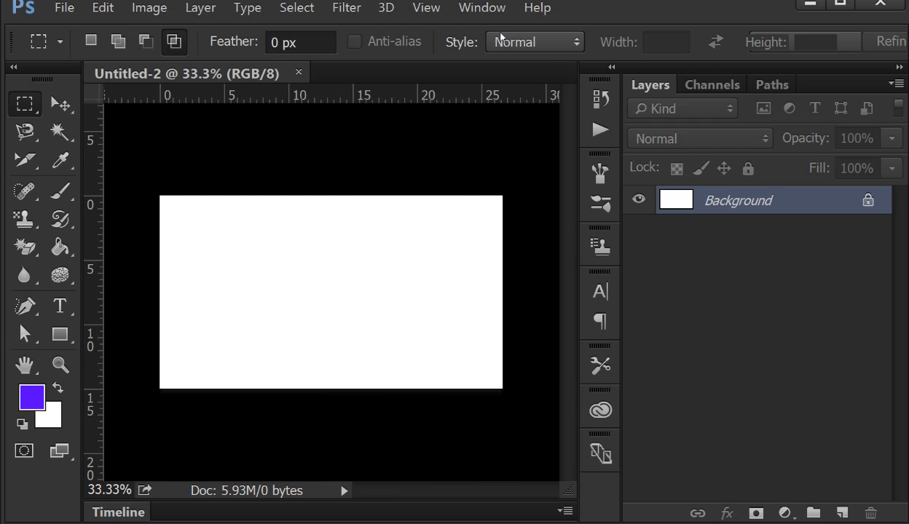
pyautogui.click(482, 10)
pyautogui.moveTo(504, 40)
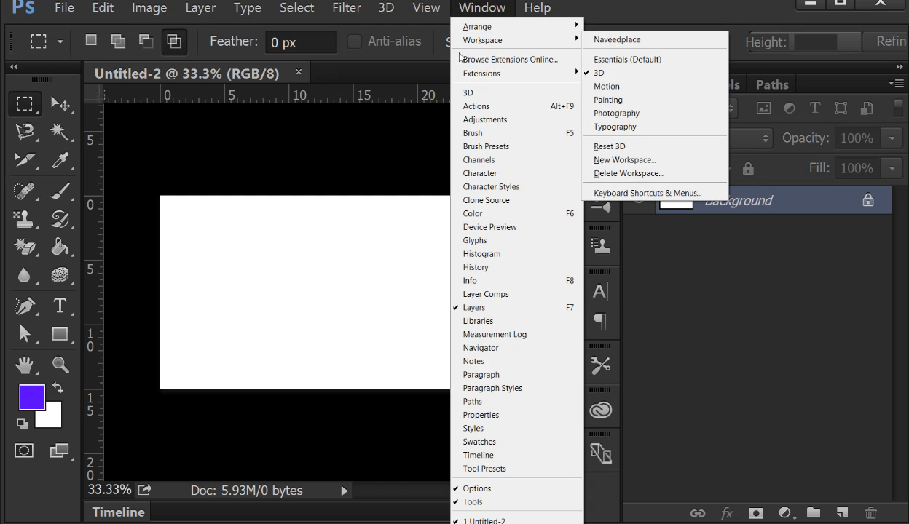
pyautogui.click(358, 172)
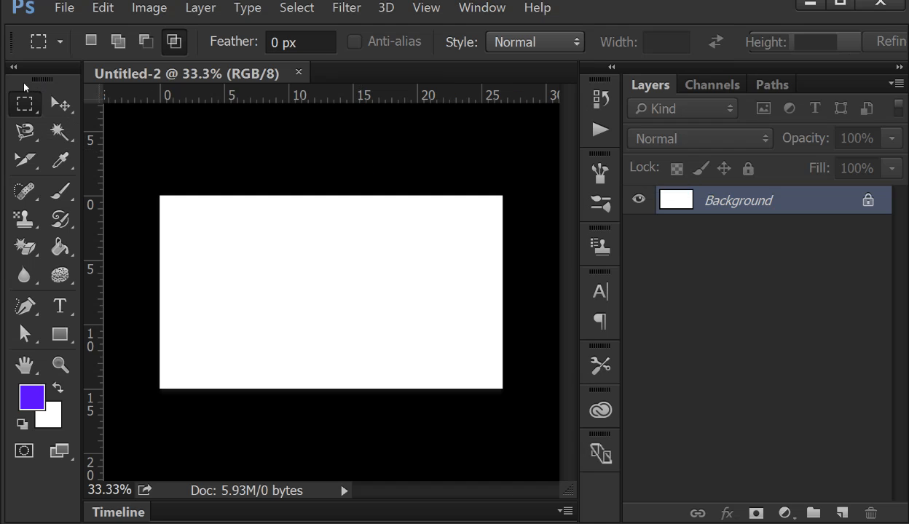
# Step: Undock the Layers and Channels panels and stack them as a floating group over the canvas, Channels above Layers
pyautogui.moveTo(64, 71); pyautogui.dragTo(9, 80)
pyautogui.moveTo(626, 90); pyautogui.dragTo(269, 99)
pyautogui.moveTo(655, 86); pyautogui.dragTo(466, 78)
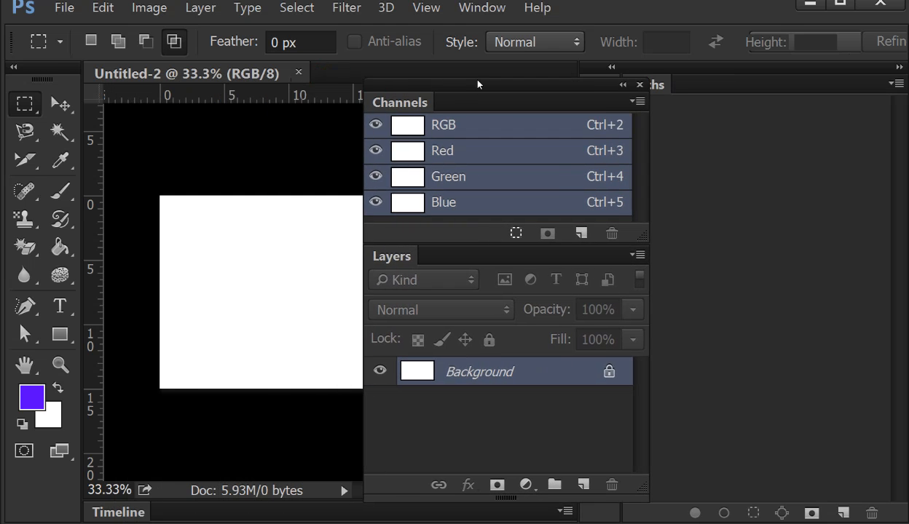
pyautogui.click(481, 7)
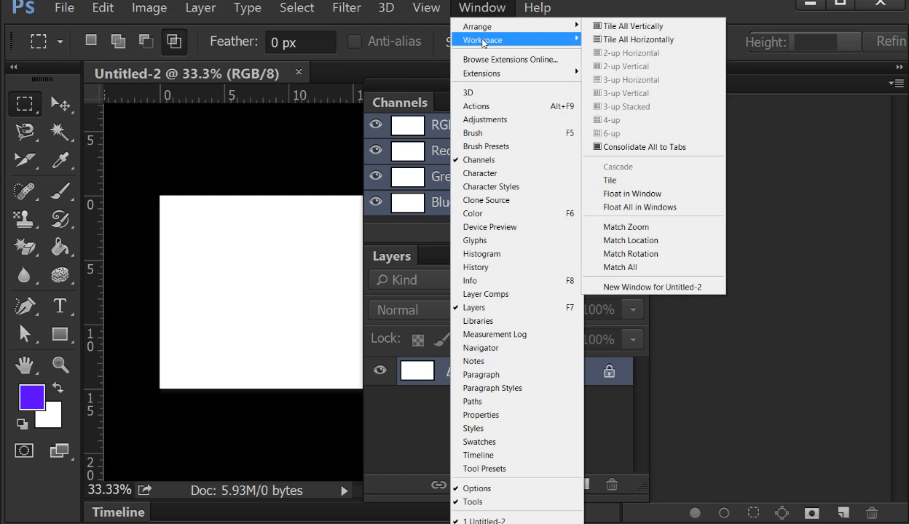
pyautogui.moveTo(483, 43)
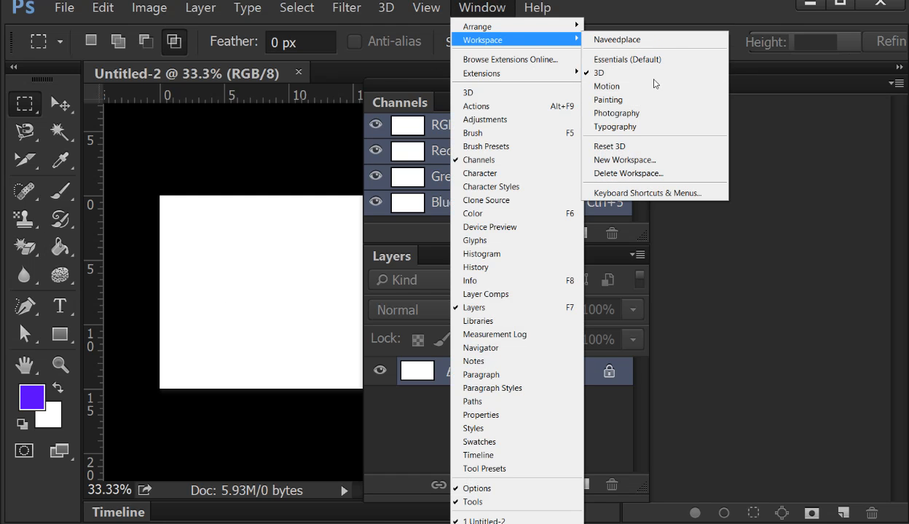
pyautogui.click(221, 260)
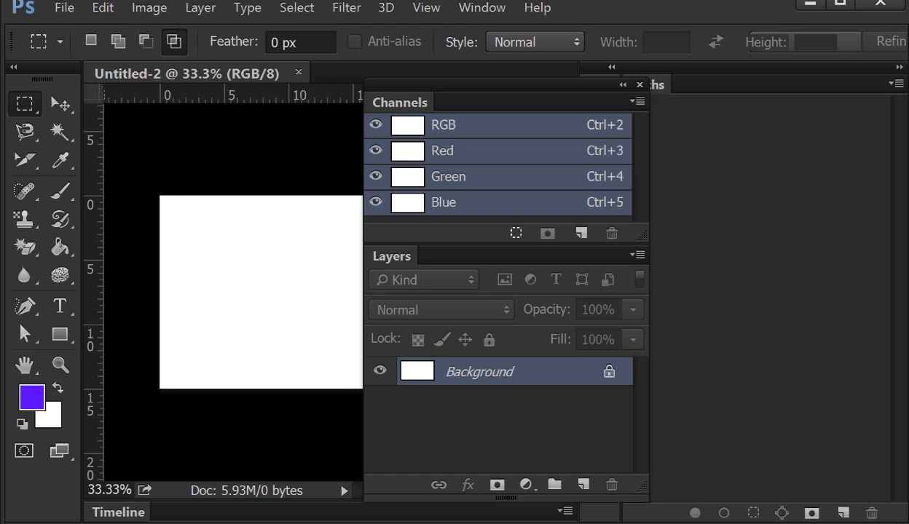
# Step: Switch the workspace to Essentials (Default)
pyautogui.click(481, 7)
pyautogui.click(494, 39)
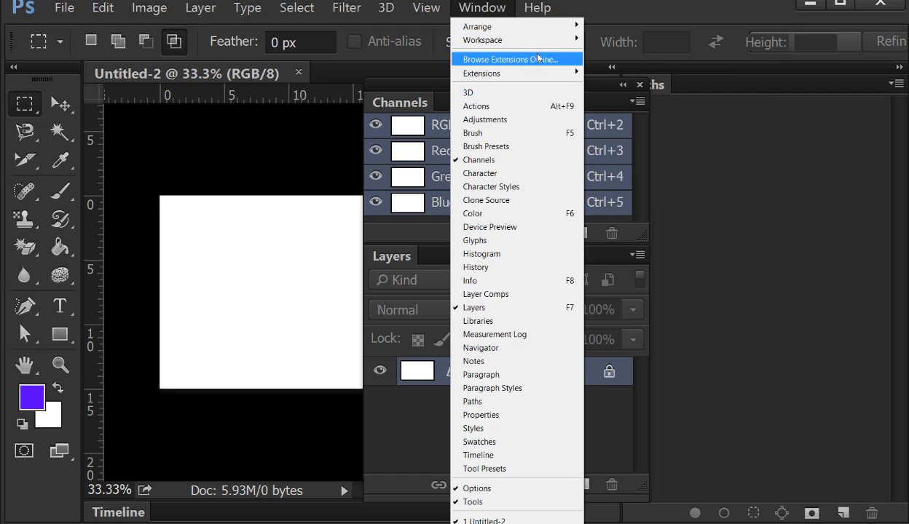
pyautogui.moveTo(539, 42)
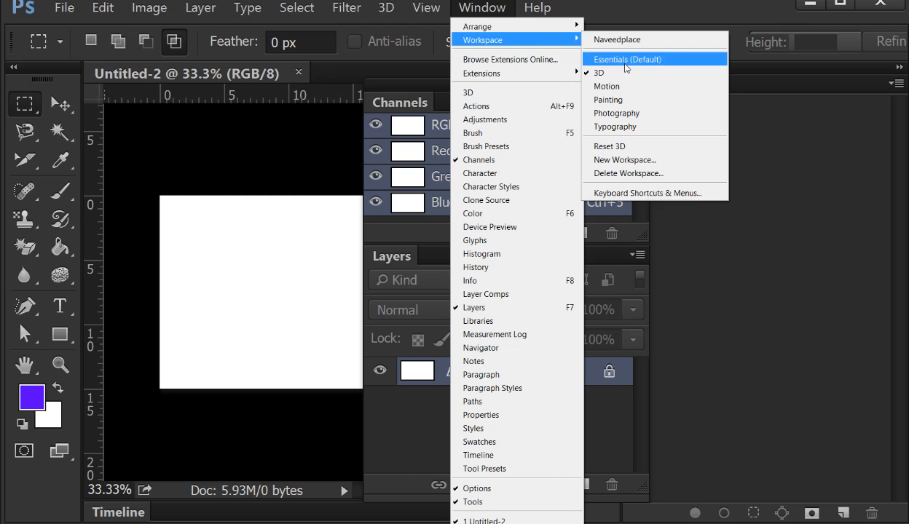
pyautogui.click(624, 63)
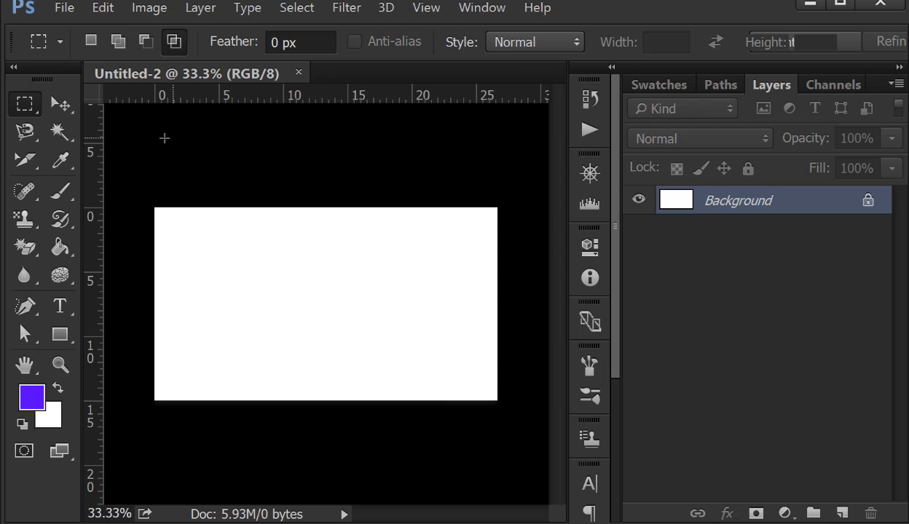
# Step: Switch the workspace to Motion
pyautogui.click(486, 10)
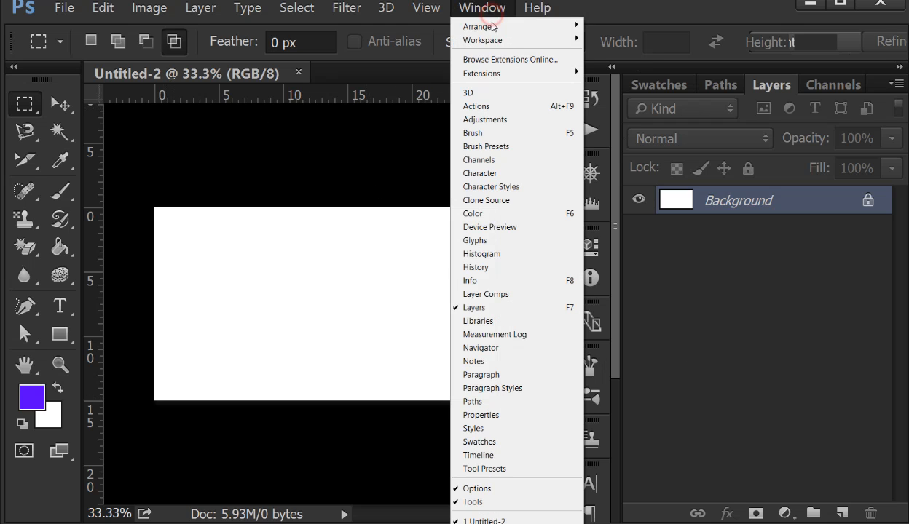
pyautogui.moveTo(481, 39)
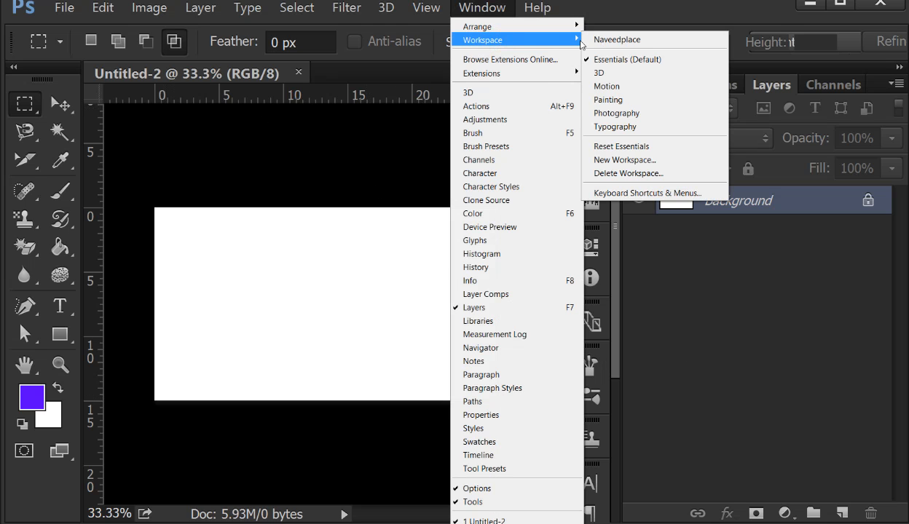
pyautogui.click(615, 86)
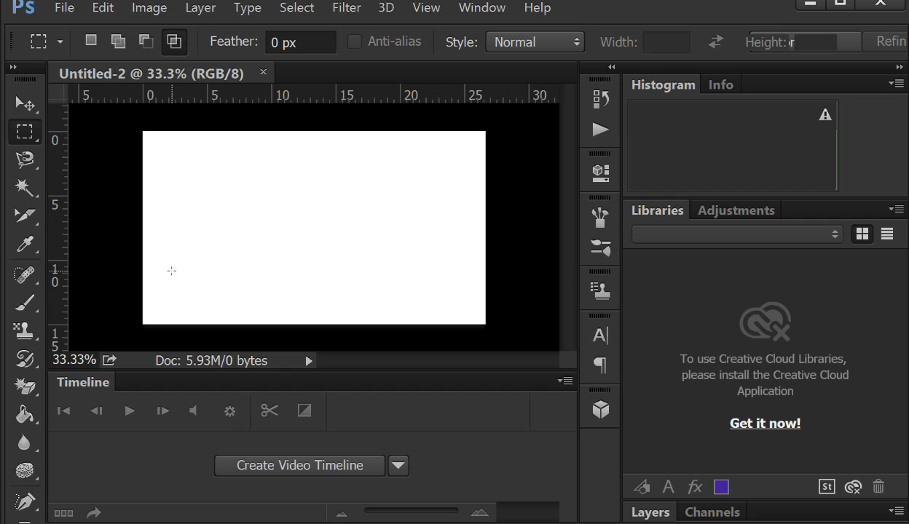
# Step: Float the Histogram panel over the canvas and move the toolbar to the opposite side of the workspace
pyautogui.click(482, 8)
pyautogui.click(232, 204)
pyautogui.moveTo(679, 96); pyautogui.dragTo(296, 157)
pyautogui.moveTo(175, 155); pyautogui.dragTo(157, 154)
pyautogui.moveTo(20, 67); pyautogui.dragTo(889, 64)
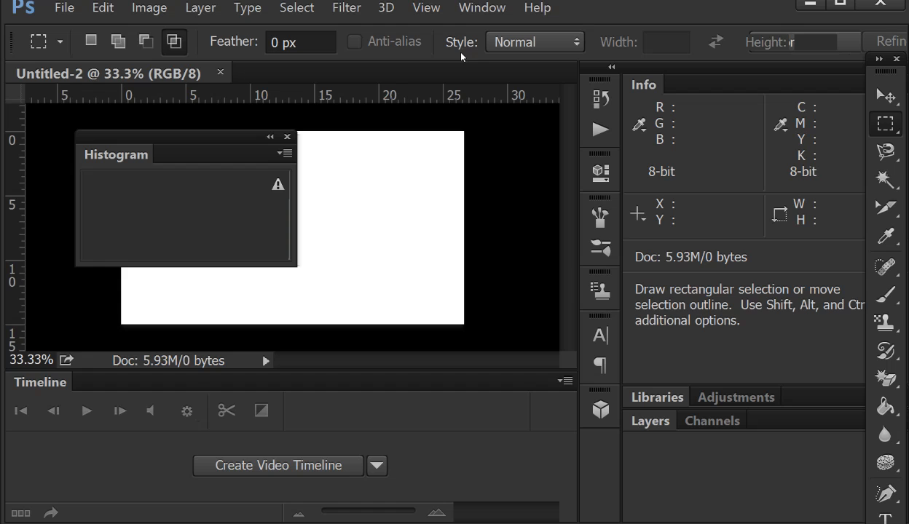
# Step: Save the current panel layout as a new workspace named naveedplacecom, without capturing keyboard shortcuts or menus
pyautogui.click(481, 7)
pyautogui.moveTo(471, 42)
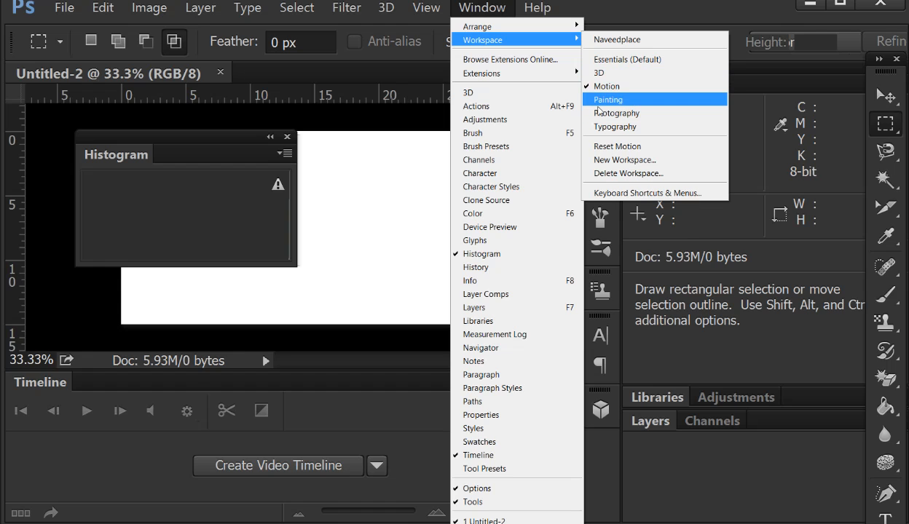
pyautogui.click(625, 160)
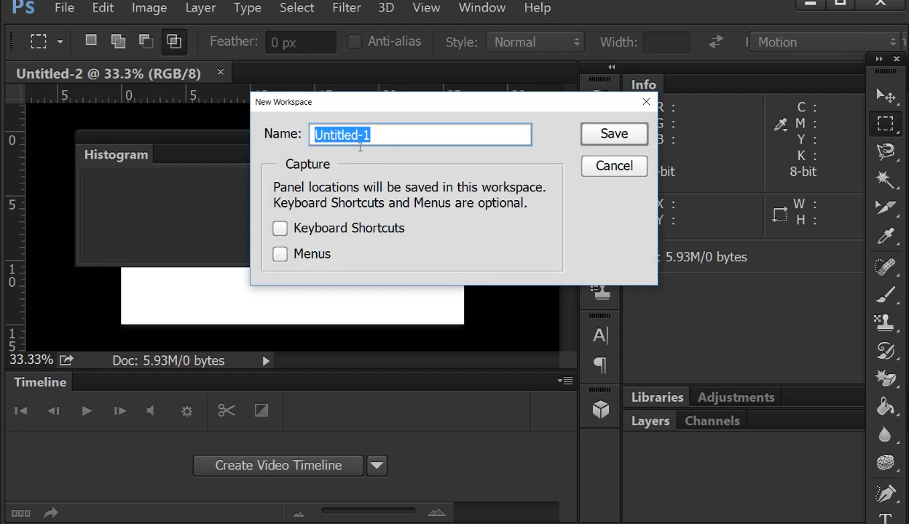
pyautogui.write('naveedplace.com')
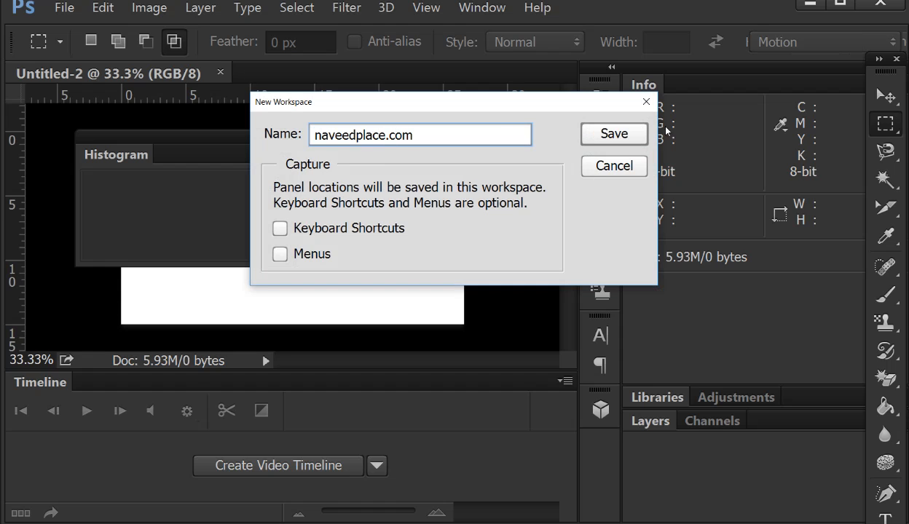
pyautogui.click(613, 134)
pyautogui.click(453, 227)
pyautogui.click(430, 135)
pyautogui.click(386, 135)
pyautogui.press('BackSpace')
pyautogui.click(601, 143)
# Step: Undock the Timeline panel and reposition it and the floating Histogram panel over the canvas
pyautogui.click(483, 10)
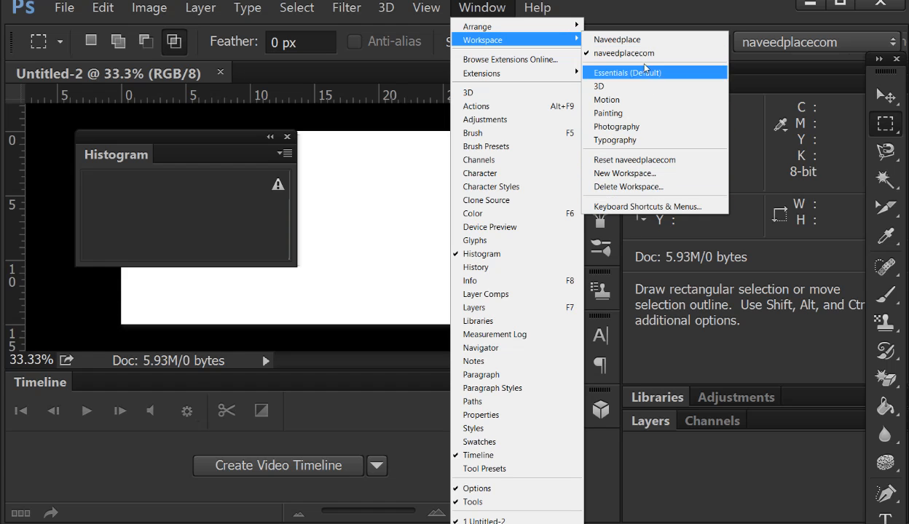
pyautogui.click(355, 220)
pyautogui.moveTo(158, 138); pyautogui.dragTo(325, 182)
pyautogui.moveTo(31, 383); pyautogui.dragTo(54, 353)
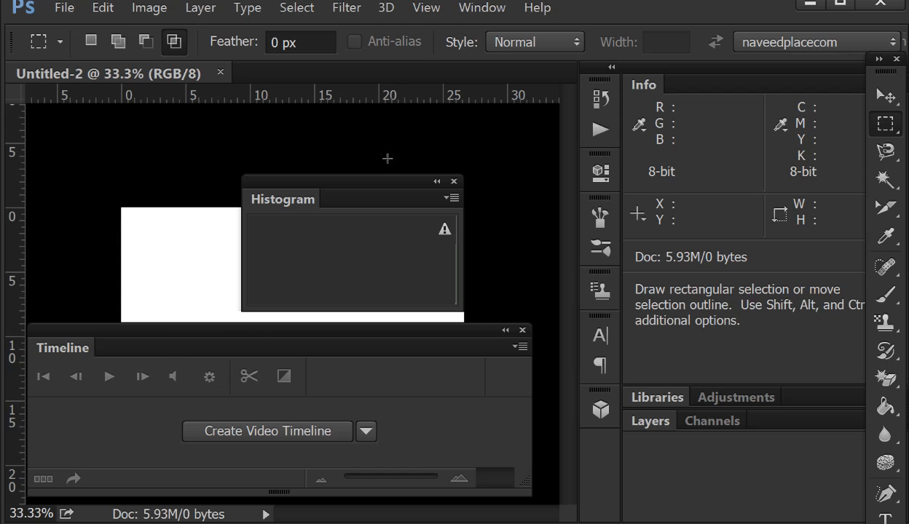
pyautogui.click(475, 10)
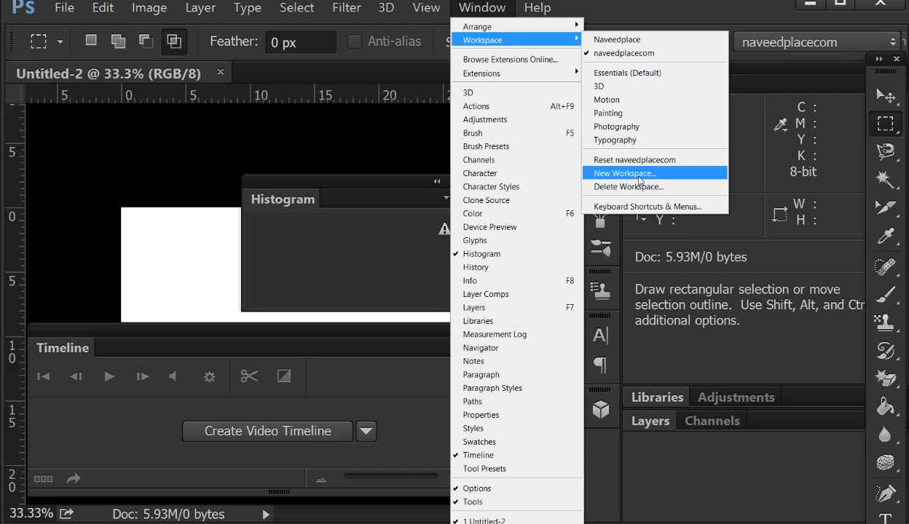
pyautogui.moveTo(283, 181); pyautogui.dragTo(350, 81)
pyautogui.moveTo(243, 325); pyautogui.dragTo(265, 255)
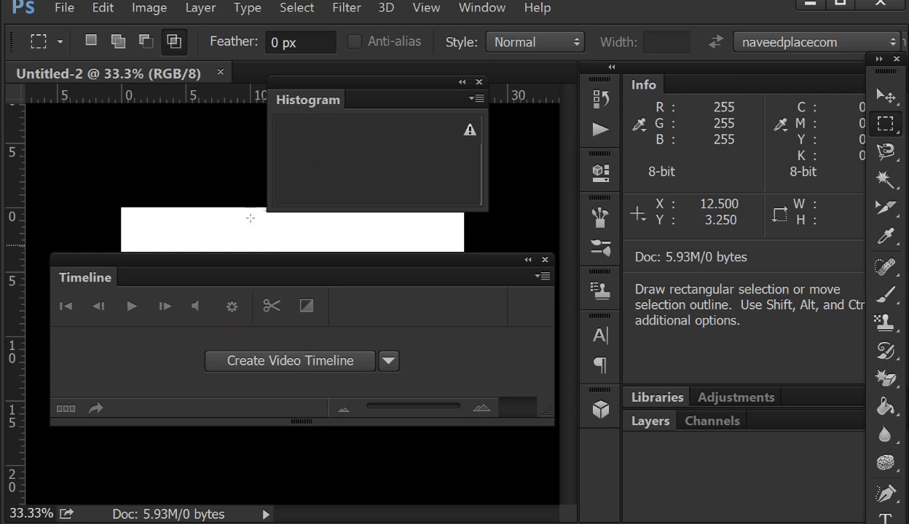
# Step: Reset the naveedplacecom workspace to its saved panel layout
pyautogui.click(482, 7)
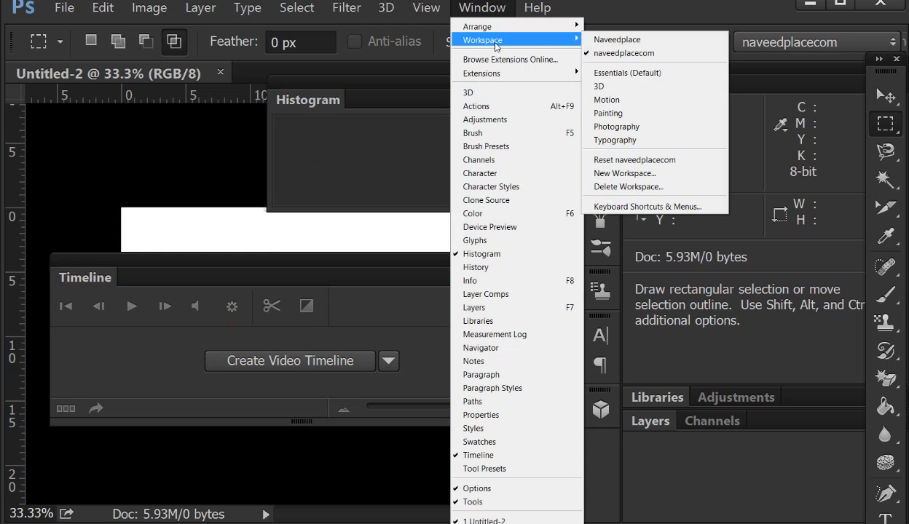
pyautogui.click(625, 162)
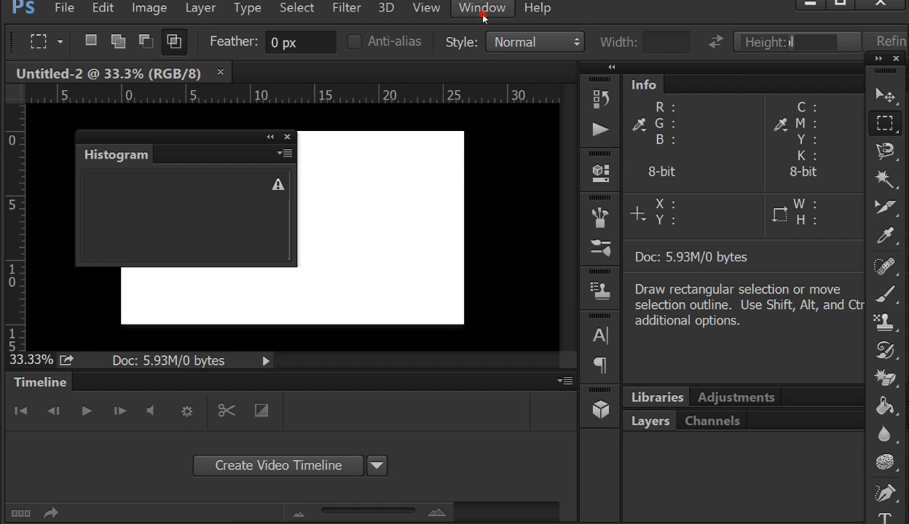
# Step: Switch from the custom workspace back to Essentials (Default)
pyautogui.click(483, 15)
pyautogui.moveTo(502, 40)
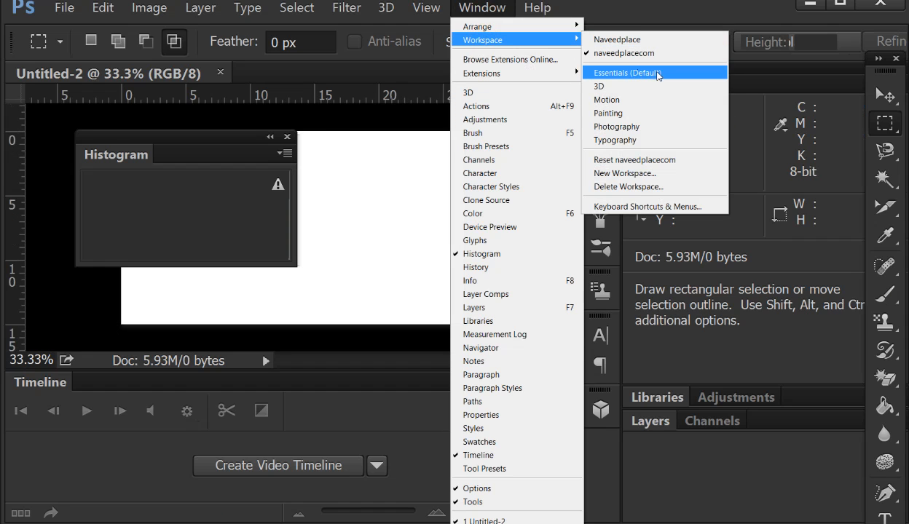
pyautogui.click(625, 72)
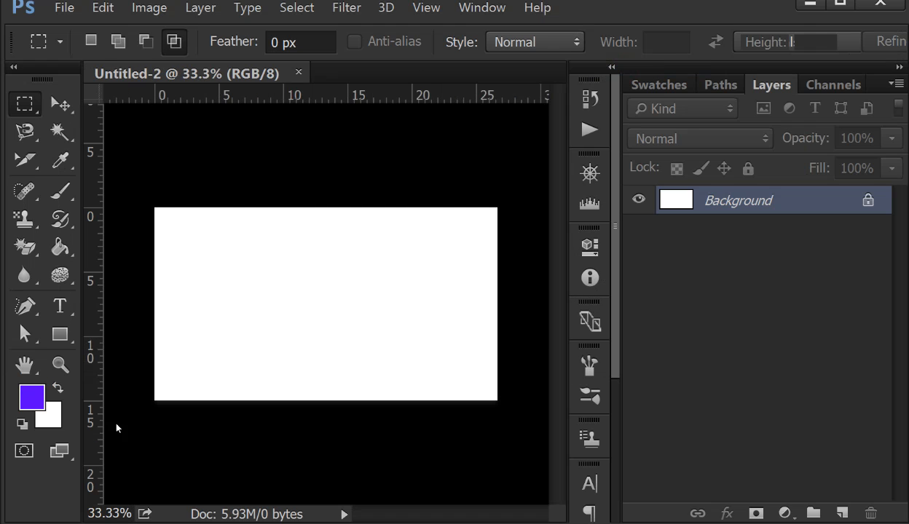
pyautogui.click(482, 10)
pyautogui.moveTo(485, 42)
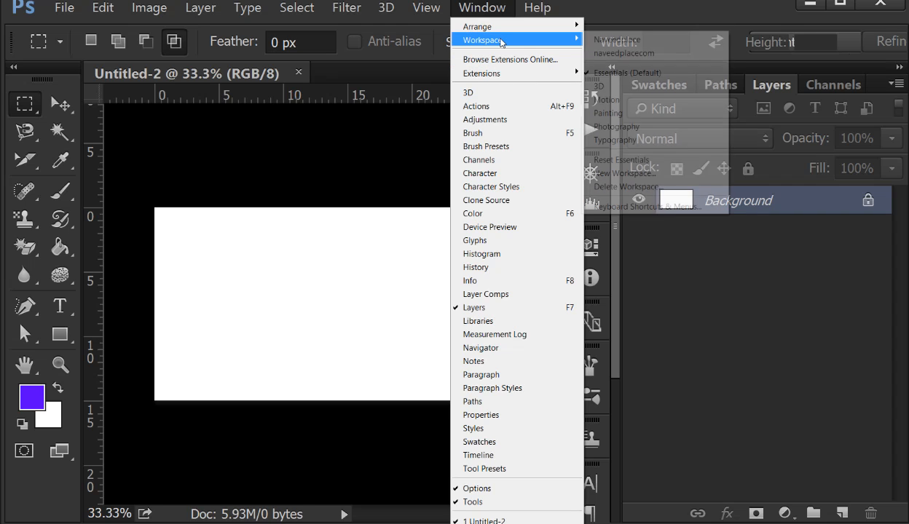
pyautogui.click(197, 166)
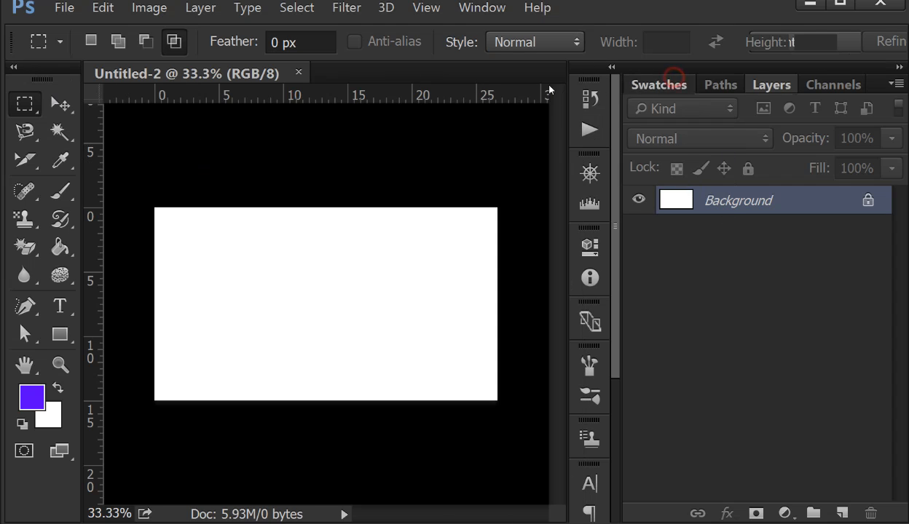
# Step: Float the Swatches, Layers and Paths panels over the canvas, and dock Paths and Layers again beside Channels
pyautogui.moveTo(669, 83); pyautogui.dragTo(410, 92)
pyautogui.moveTo(710, 84); pyautogui.dragTo(201, 105)
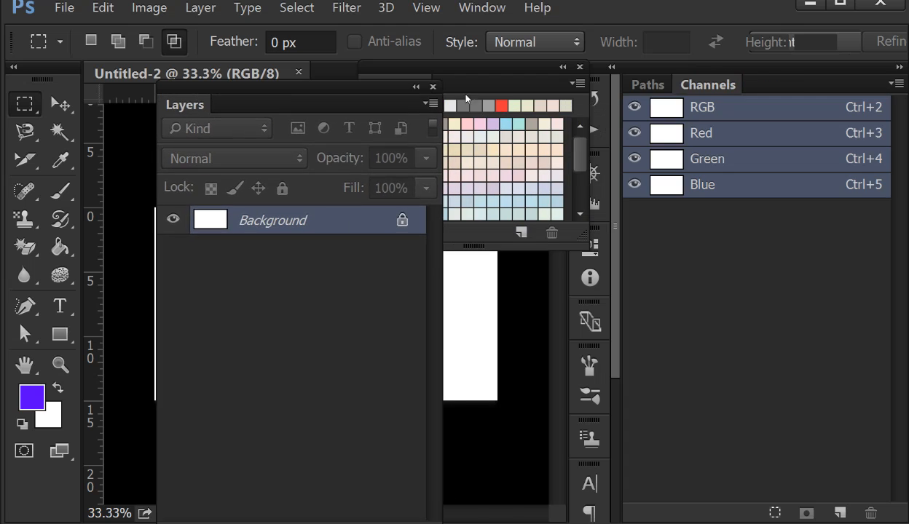
pyautogui.moveTo(644, 83); pyautogui.dragTo(137, 104)
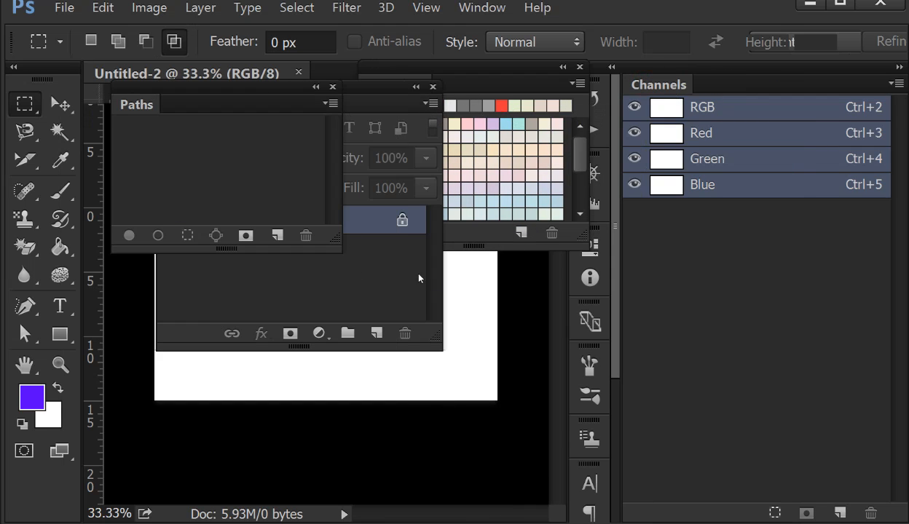
pyautogui.moveTo(183, 89); pyautogui.dragTo(722, 90)
pyautogui.moveTo(282, 87); pyautogui.dragTo(728, 86)
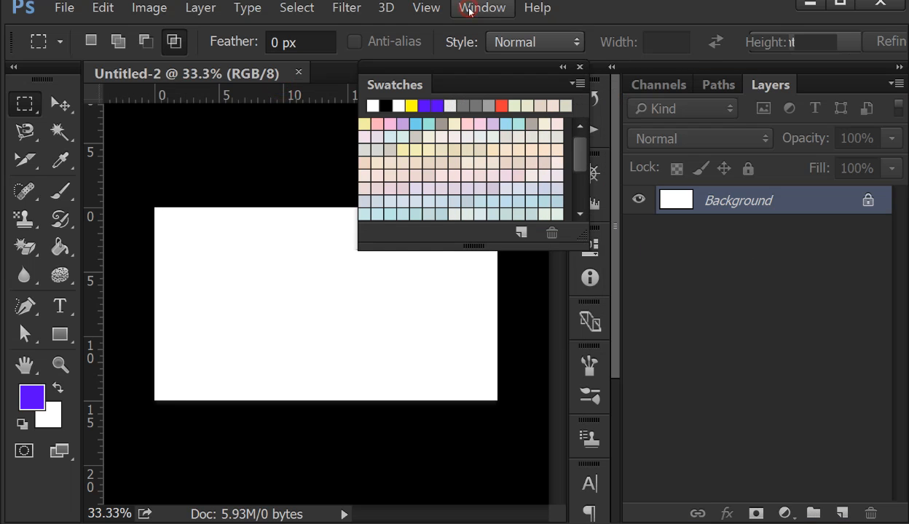
# Step: Show the 3D panel and collapse it again, and close the floating Swatches panel
pyautogui.click(480, 8)
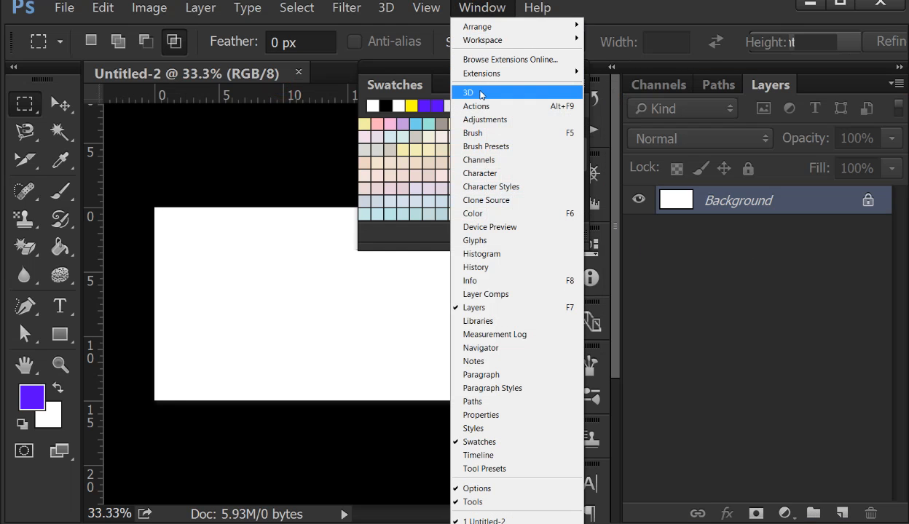
pyautogui.click(480, 92)
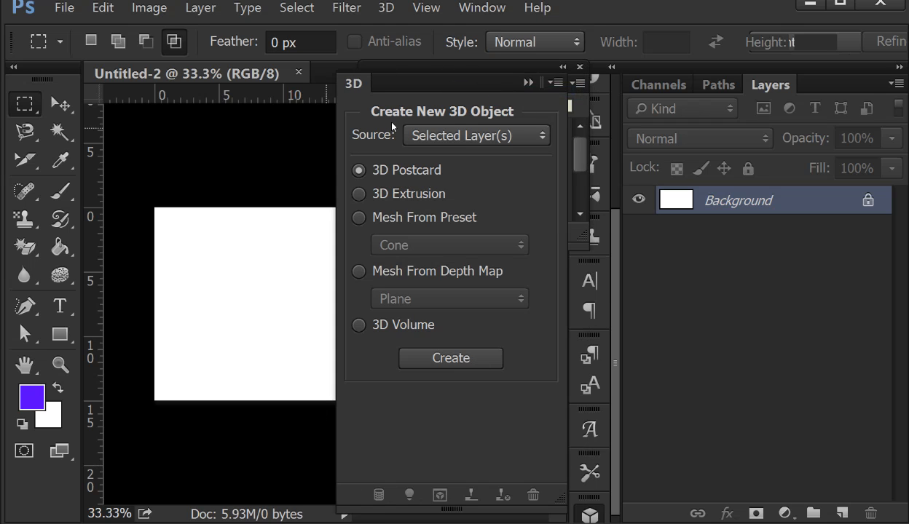
pyautogui.click(524, 86)
pyautogui.click(580, 68)
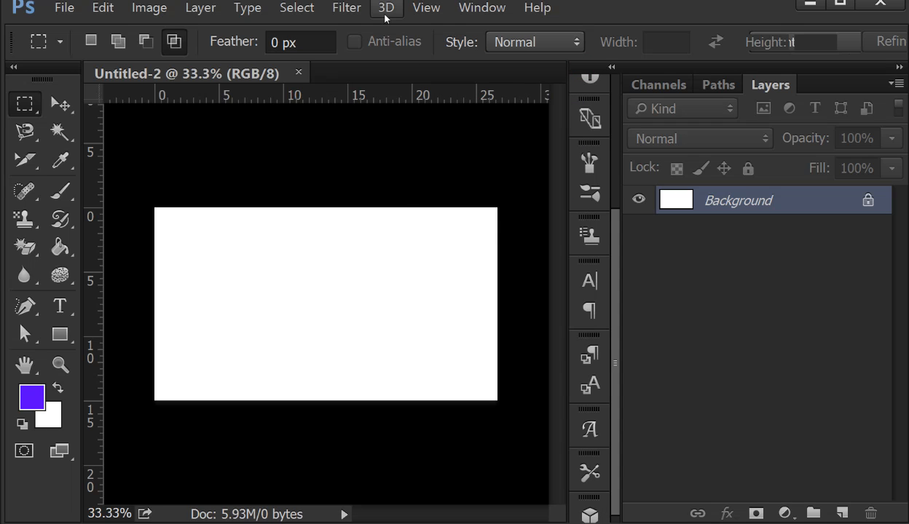
# Step: Show the Actions panel
pyautogui.click(487, 10)
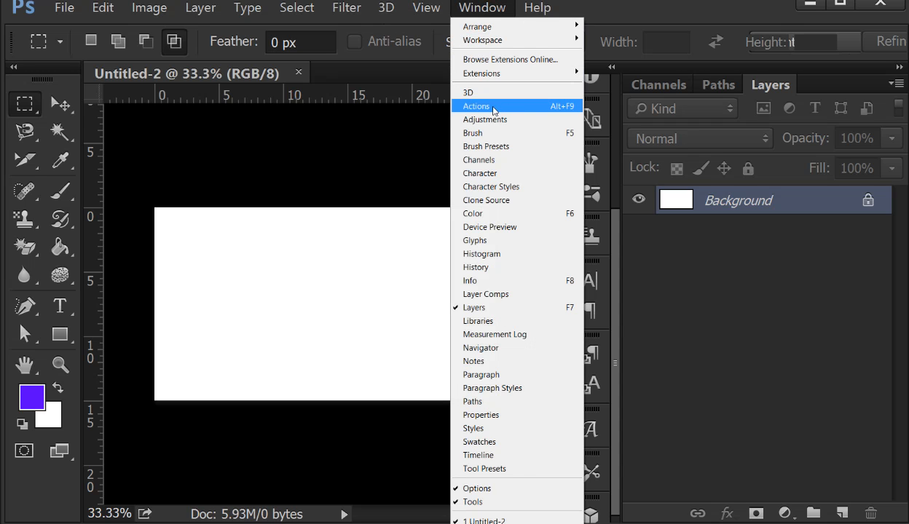
pyautogui.click(493, 107)
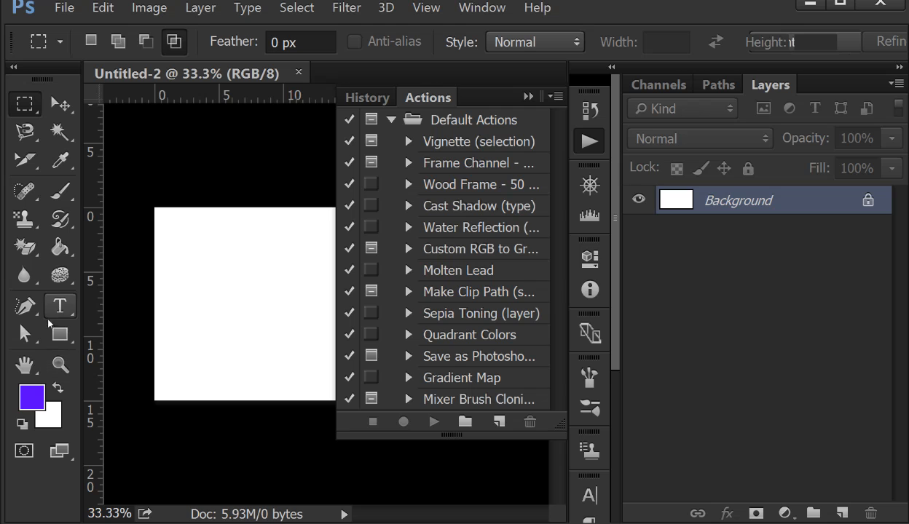
# Step: Draw a purple rectangle shape of about 402 × 429 px on the left part of the white canvas
pyautogui.click(62, 333)
pyautogui.click(101, 332)
pyautogui.moveTo(188, 251); pyautogui.dragTo(260, 328)
pyautogui.click(525, 131)
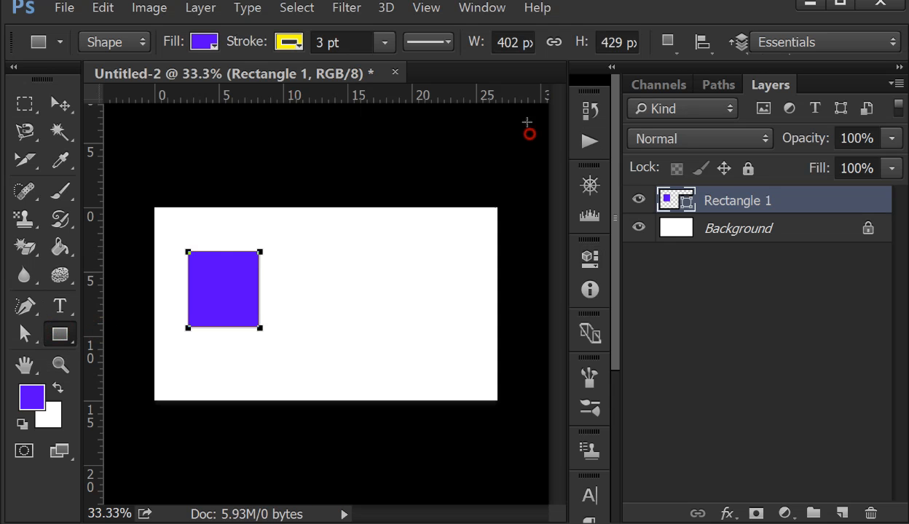
# Step: Reopen the Actions panel to view the Default Actions set, and collapse it again
pyautogui.click(481, 7)
pyautogui.click(485, 105)
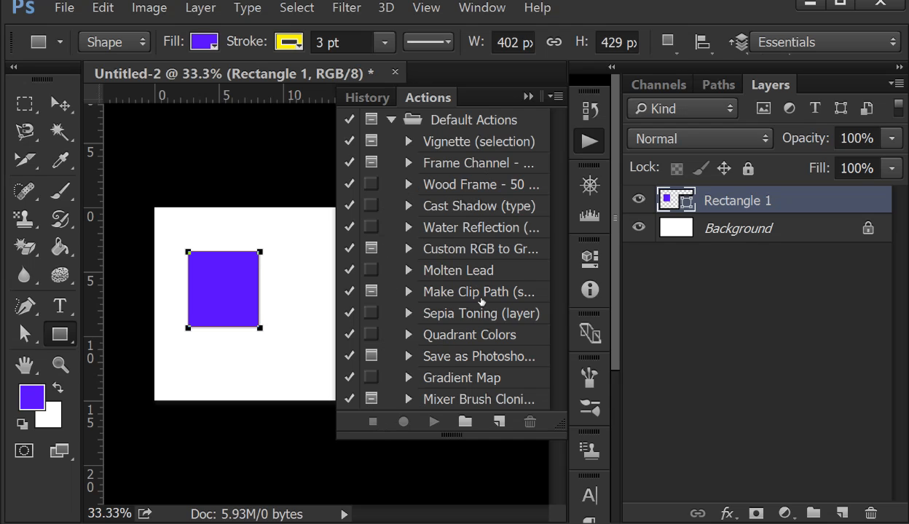
pyautogui.click(530, 96)
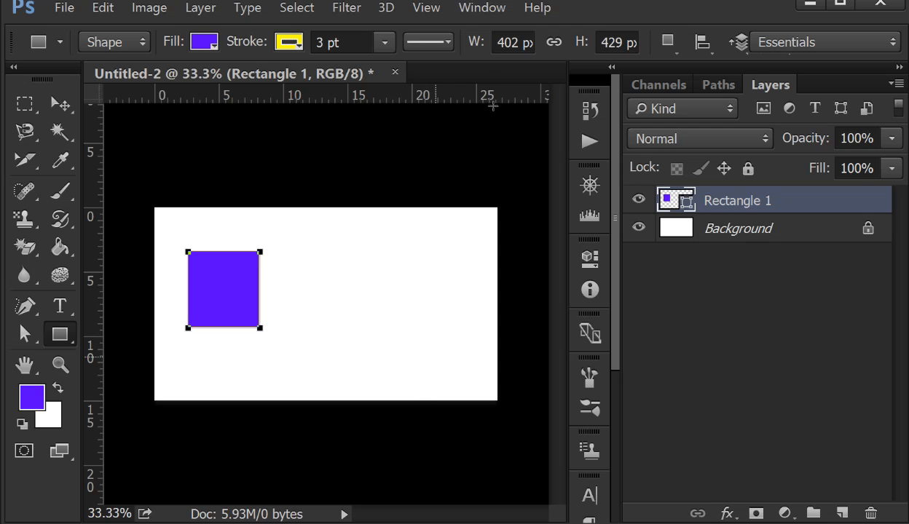
# Step: Show the Adjustments panel and view the layer effects and adjustment layer choices offered for the layers
pyautogui.click(486, 8)
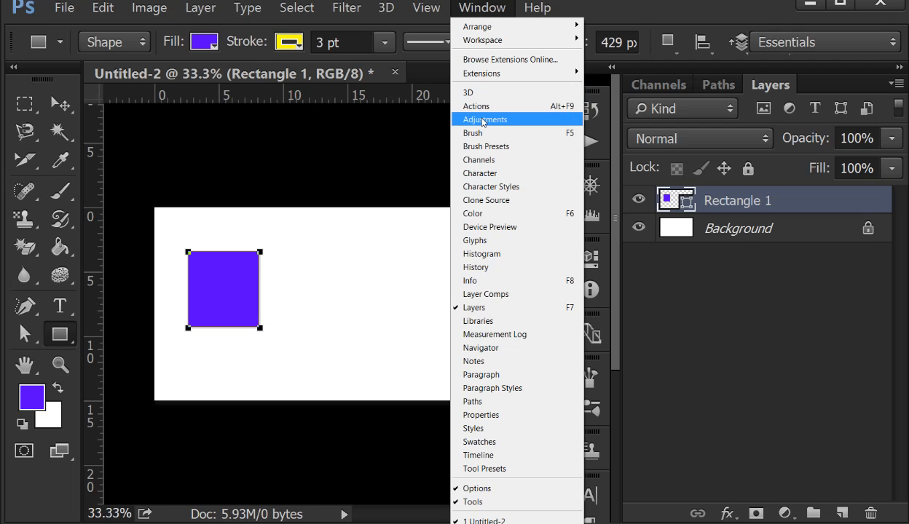
pyautogui.click(482, 120)
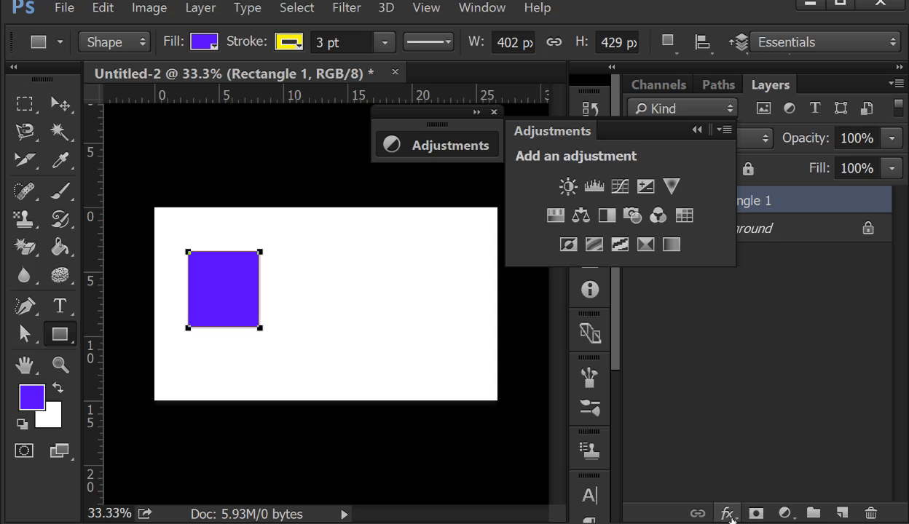
pyautogui.click(728, 514)
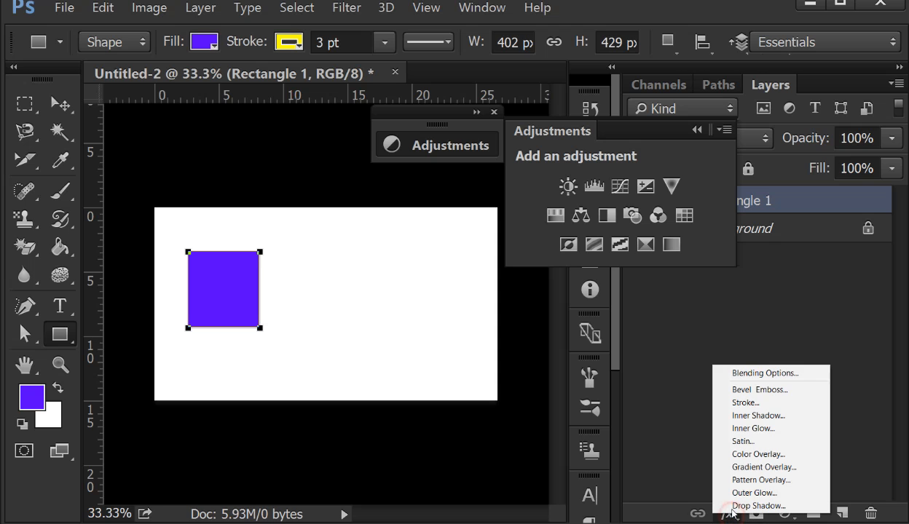
pyautogui.click(669, 453)
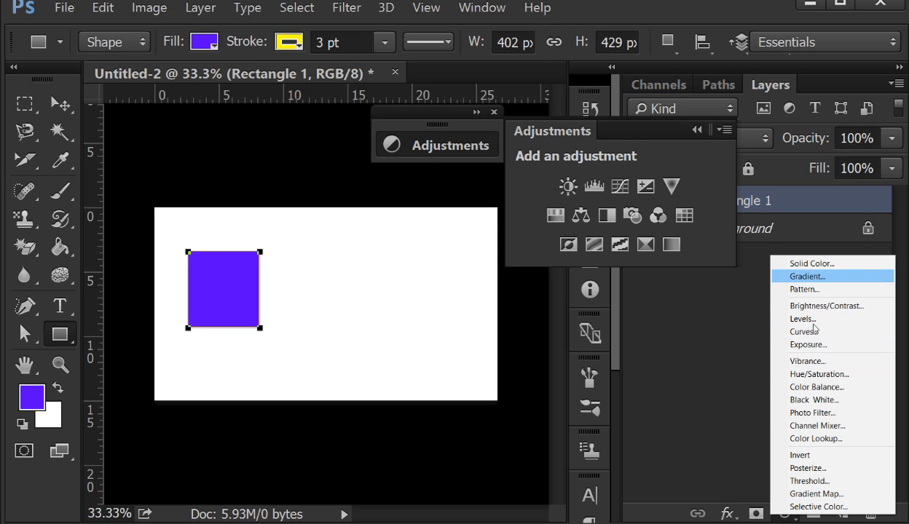
pyautogui.click(734, 442)
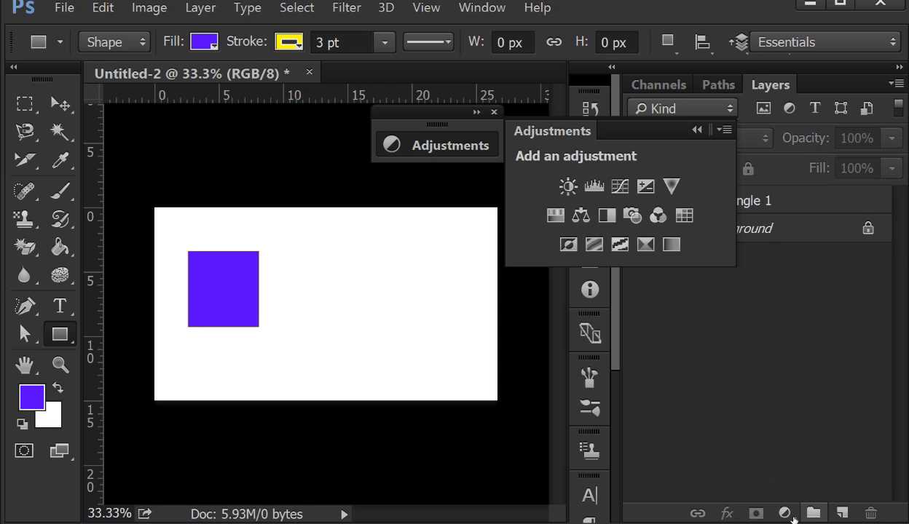
pyautogui.click(784, 513)
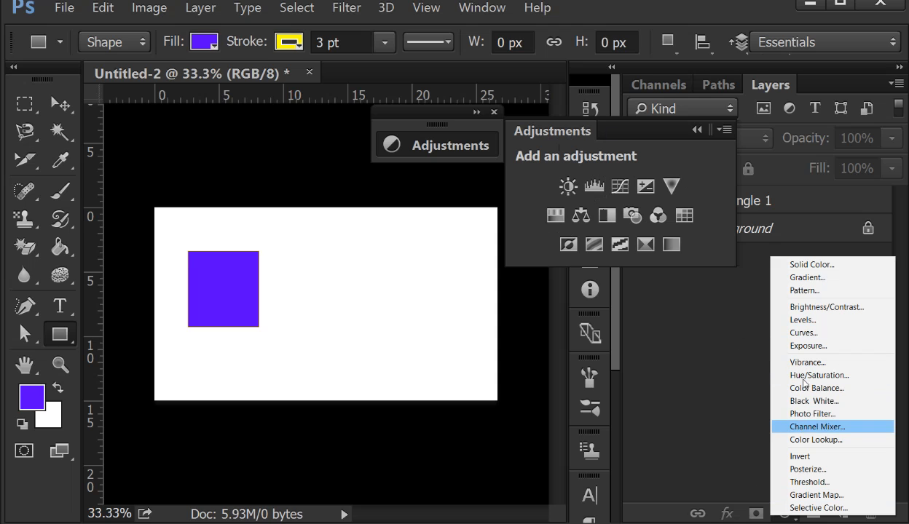
pyautogui.click(690, 386)
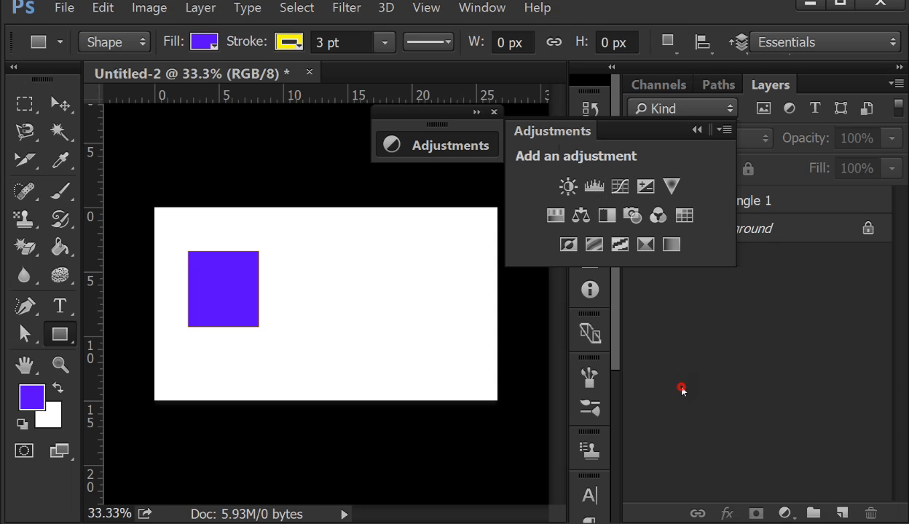
# Step: Collapse and close the Adjustments panel, and look for the Adjustments commands among the image commands
pyautogui.click(697, 130)
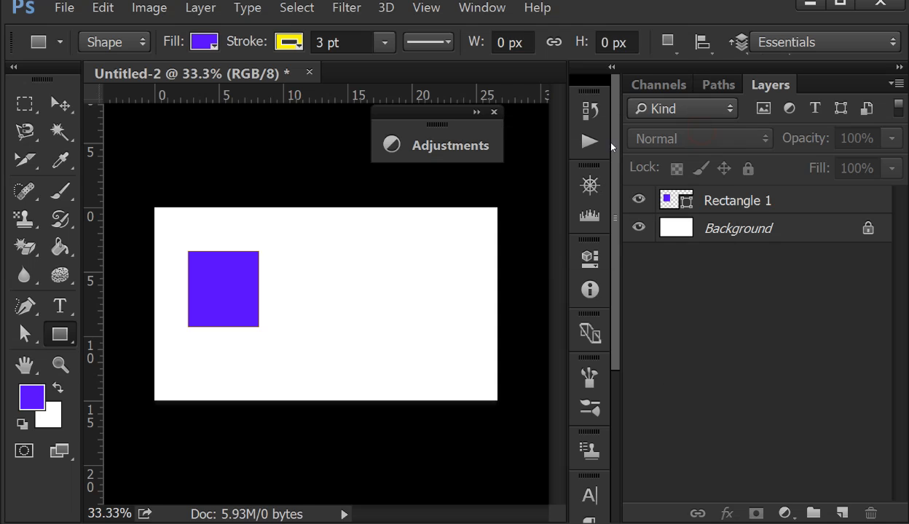
pyautogui.click(494, 111)
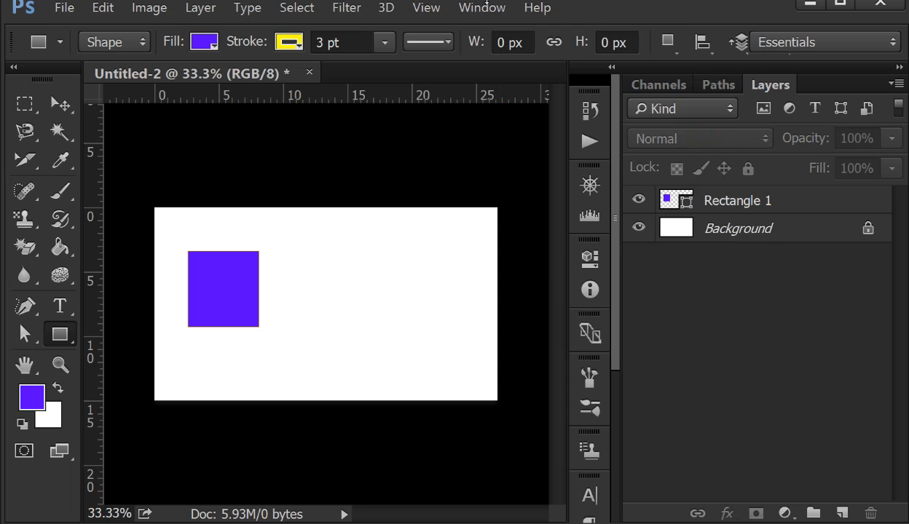
pyautogui.click(784, 513)
pyautogui.click(163, 8)
pyautogui.click(163, 8)
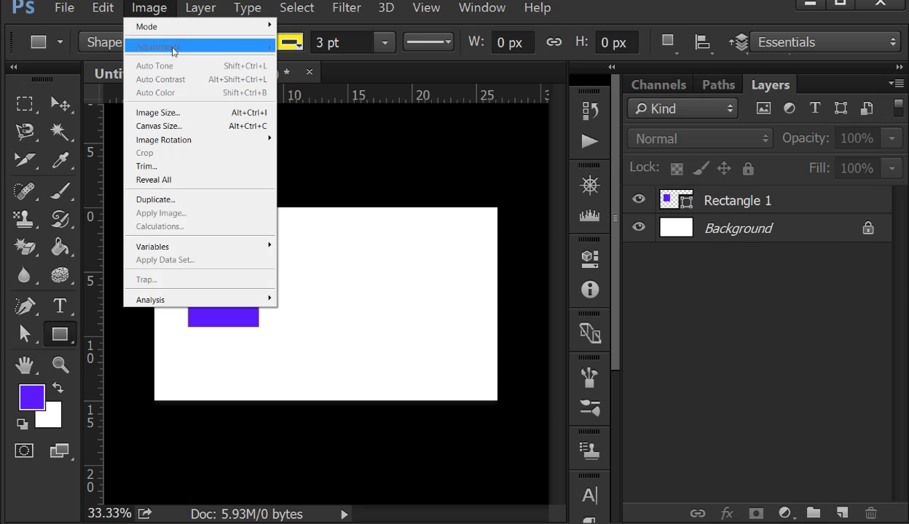
pyautogui.click(326, 129)
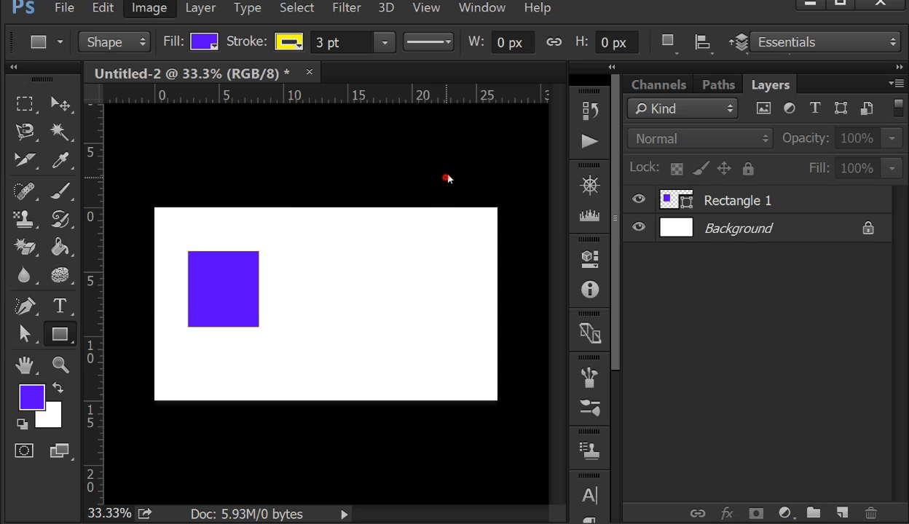
# Step: Show the Adjustments panel again to compare it with the adjustment layer list, and collapse it
pyautogui.click(479, 9)
pyautogui.click(466, 120)
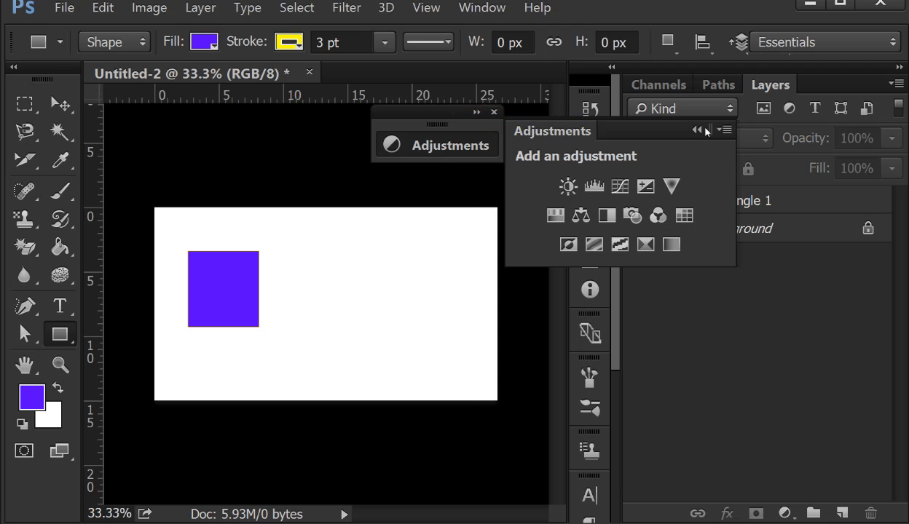
pyautogui.click(785, 514)
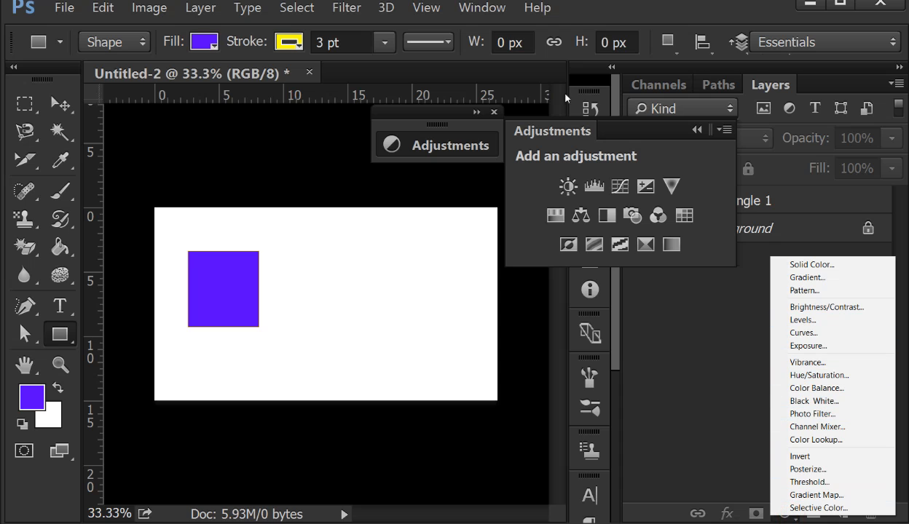
pyautogui.click(477, 9)
pyautogui.click(477, 8)
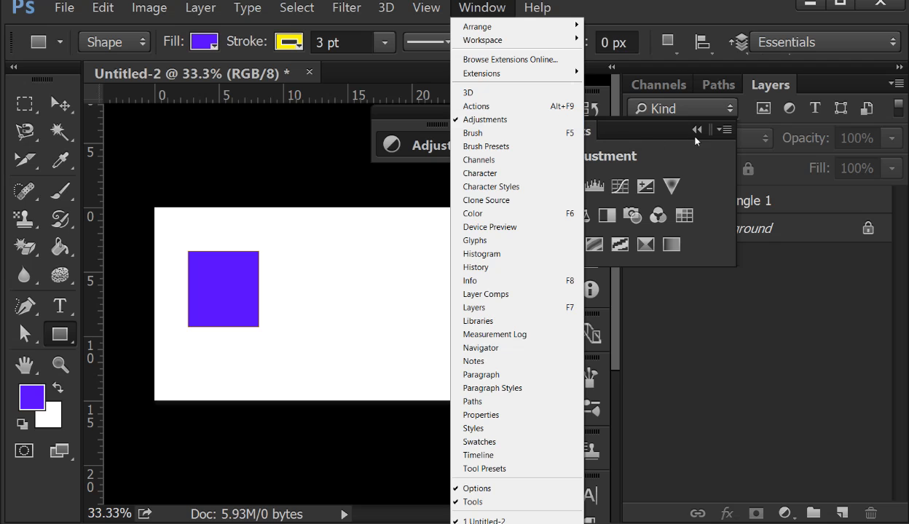
pyautogui.click(526, 125)
# Step: Try to show the Brush panel, and activate the Brush tool
pyautogui.click(487, 8)
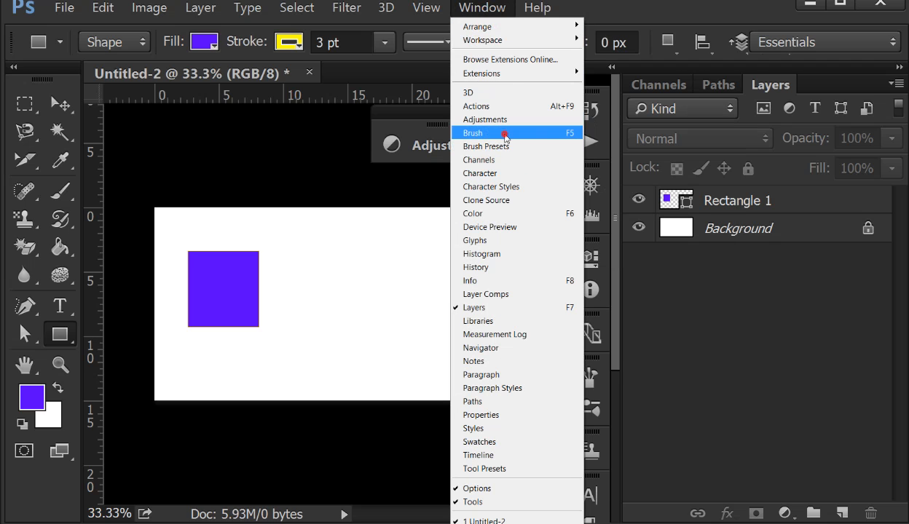
pyautogui.click(505, 135)
pyautogui.click(526, 83)
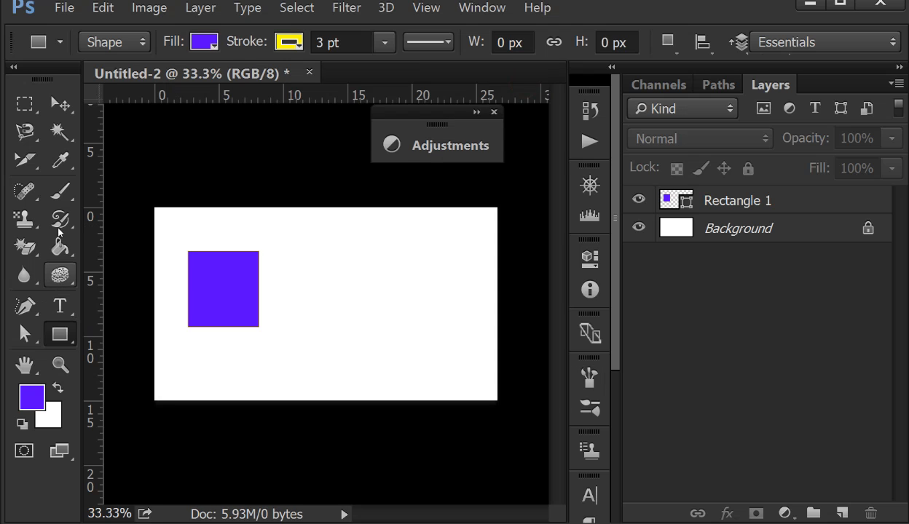
pyautogui.click(61, 195)
pyautogui.click(106, 187)
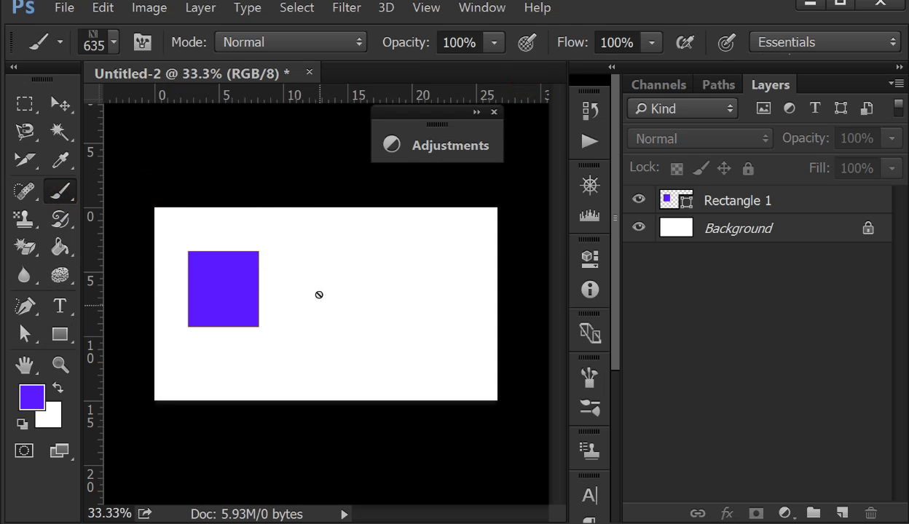
# Step: Select the Rectangle 1 layer, rasterize its shape and stamp the 635 px brush at the canvas's upper-right corner
pyautogui.click(321, 278)
pyautogui.click(456, 222)
pyautogui.click(761, 229)
pyautogui.click(760, 206)
pyautogui.click(331, 273)
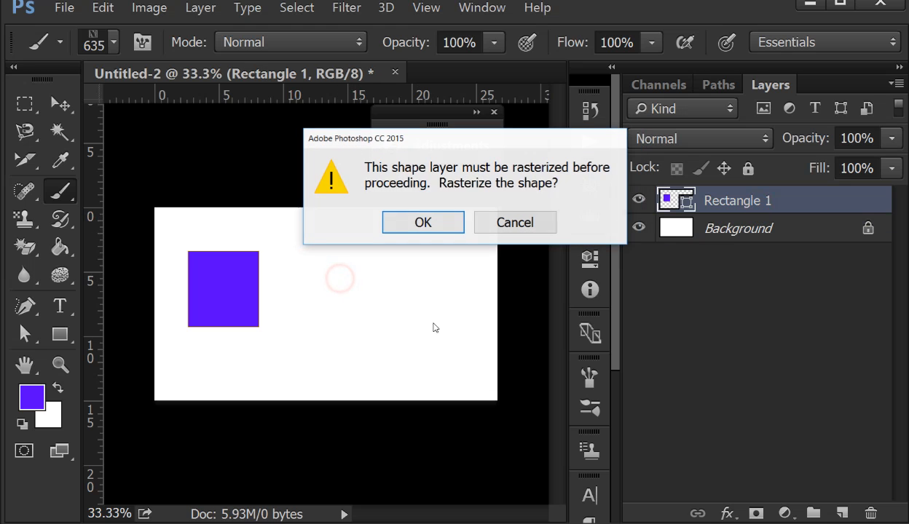
pyautogui.click(428, 334)
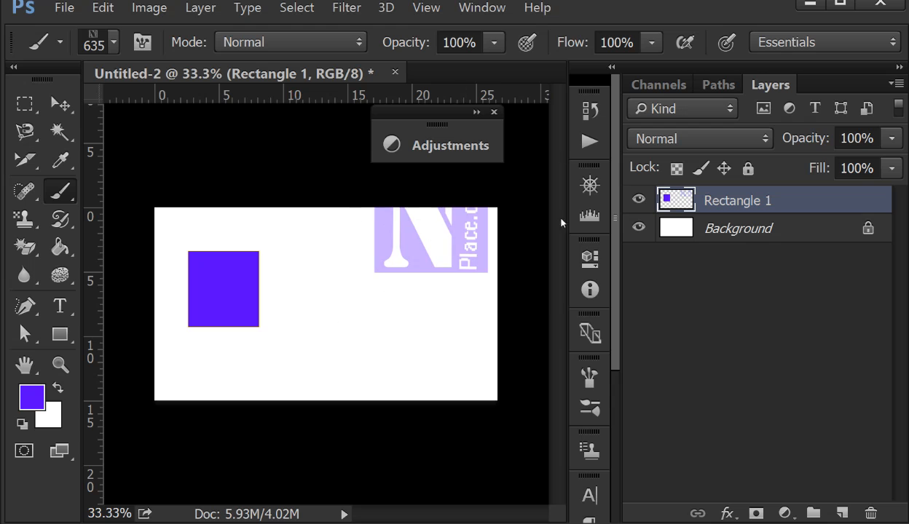
# Step: Show the Brush panel and enable Shape Dynamics, Scattering, Transfer and Build-up for the brush
pyautogui.click(492, 11)
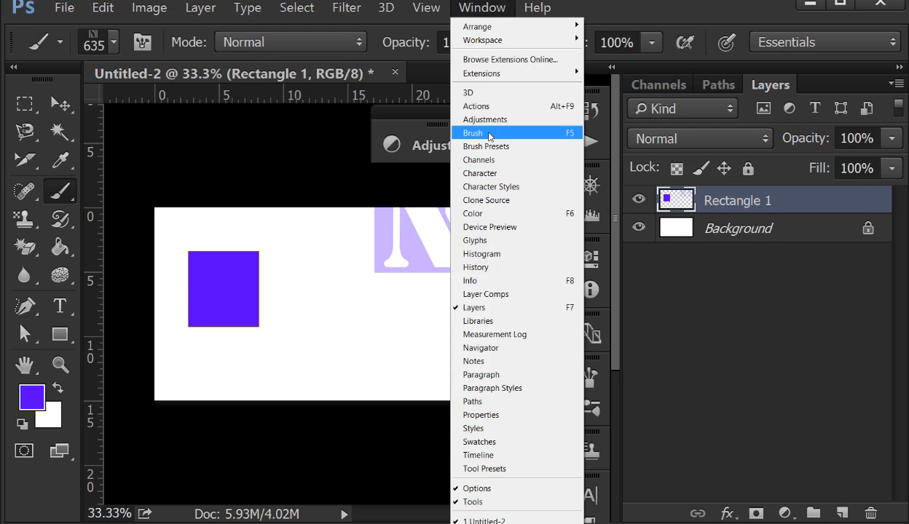
pyautogui.click(474, 133)
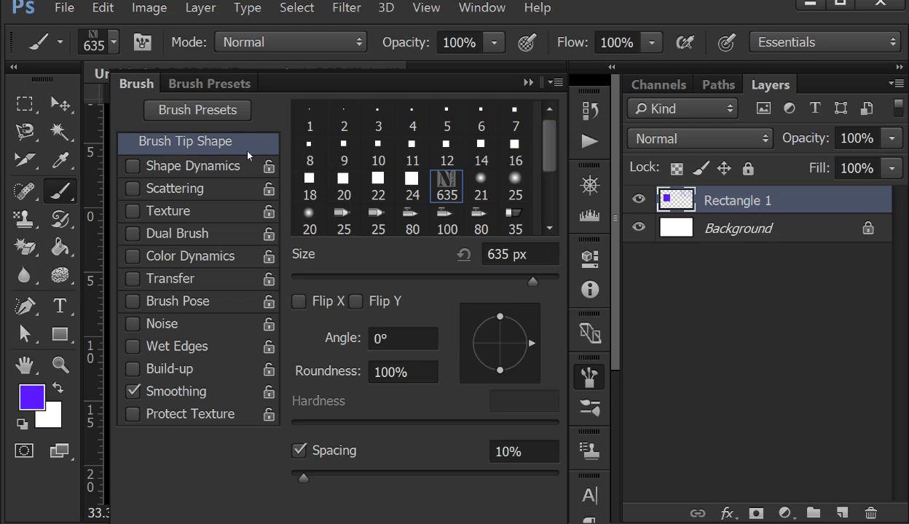
pyautogui.click(165, 168)
pyautogui.click(156, 191)
pyautogui.click(166, 279)
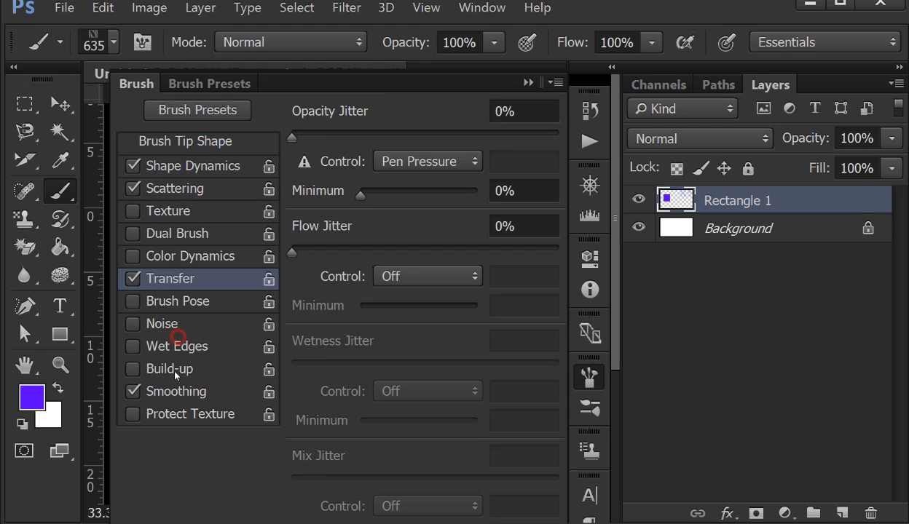
pyautogui.click(185, 371)
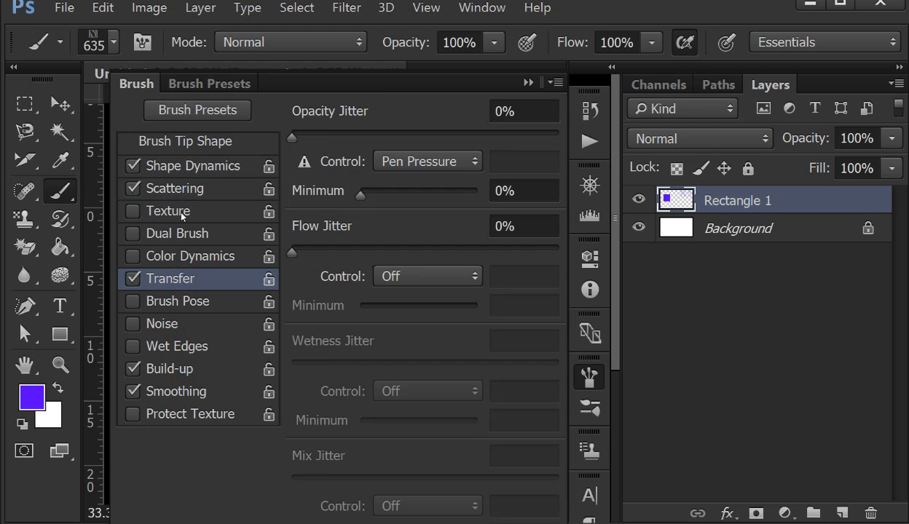
pyautogui.click(166, 163)
# Step: Choose the soft round 45 brush tip, reduce its size to 37 px and collapse the Brush panel
pyautogui.click(172, 142)
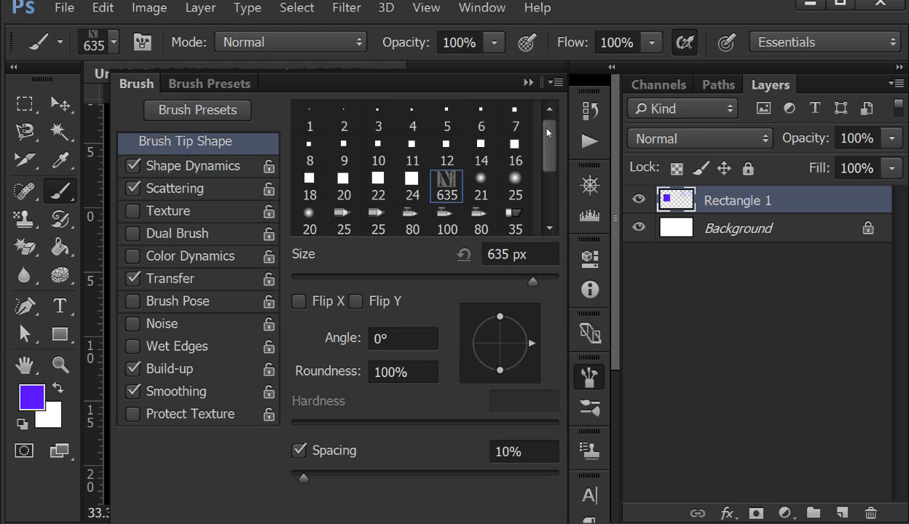
pyautogui.scroll(-3, 405, 179)
pyautogui.click(445, 177)
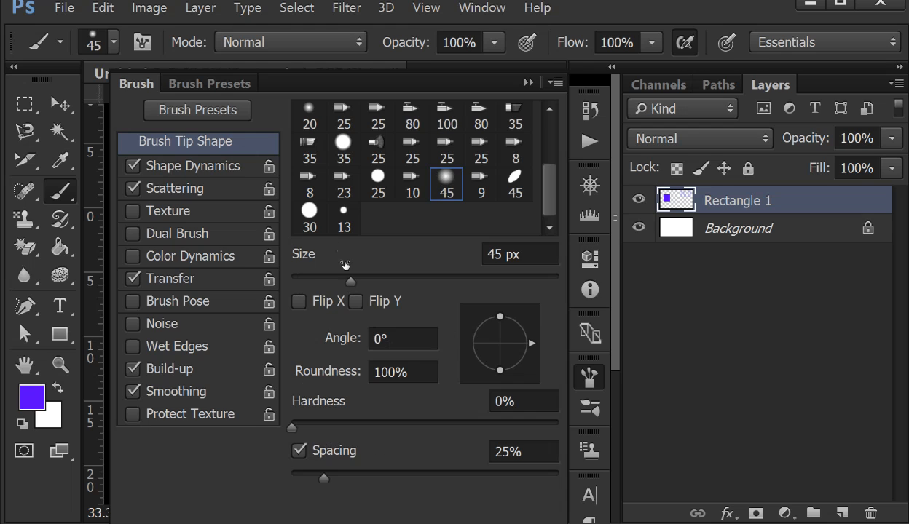
pyautogui.moveTo(351, 282)
pyautogui.mouseDown()
pyautogui.moveTo(392, 284)
pyautogui.moveTo(340, 282)
pyautogui.mouseUp()
pyautogui.click(523, 86)
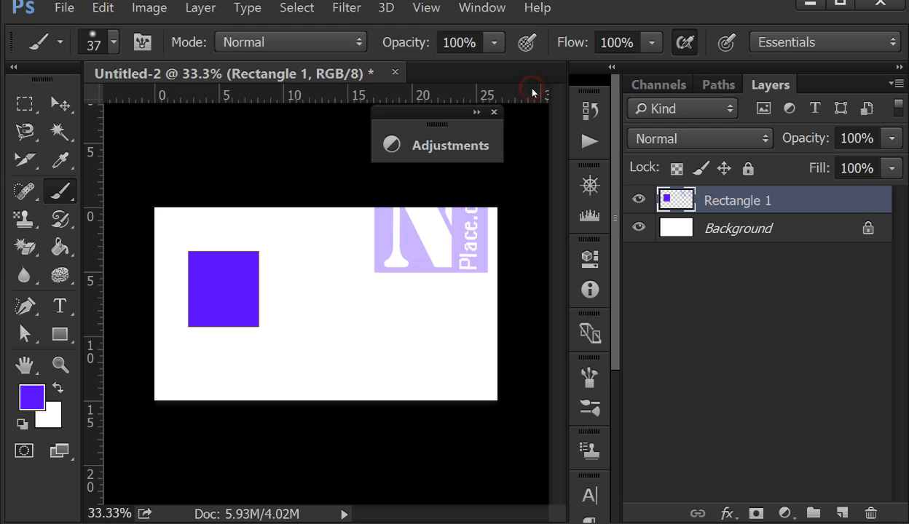
# Step: Show the Brush Presets panel and choose the square 8 px preset
pyautogui.click(481, 7)
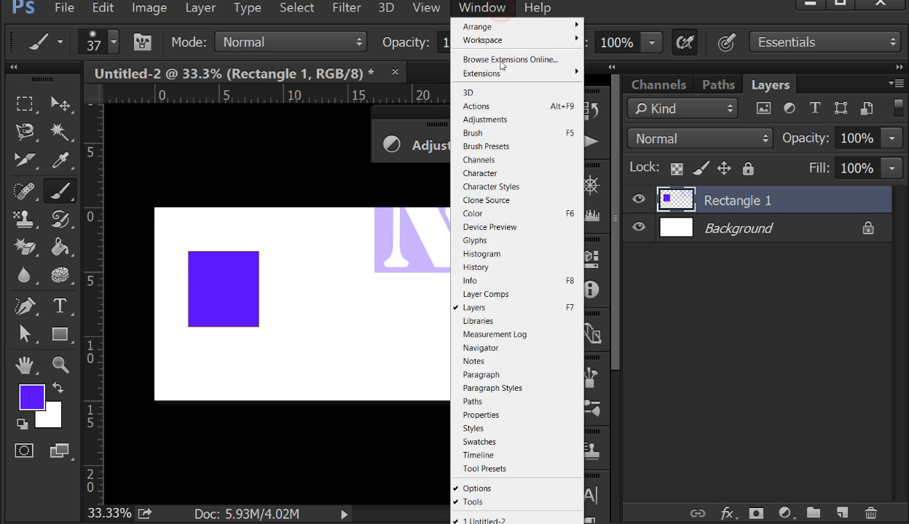
pyautogui.click(508, 147)
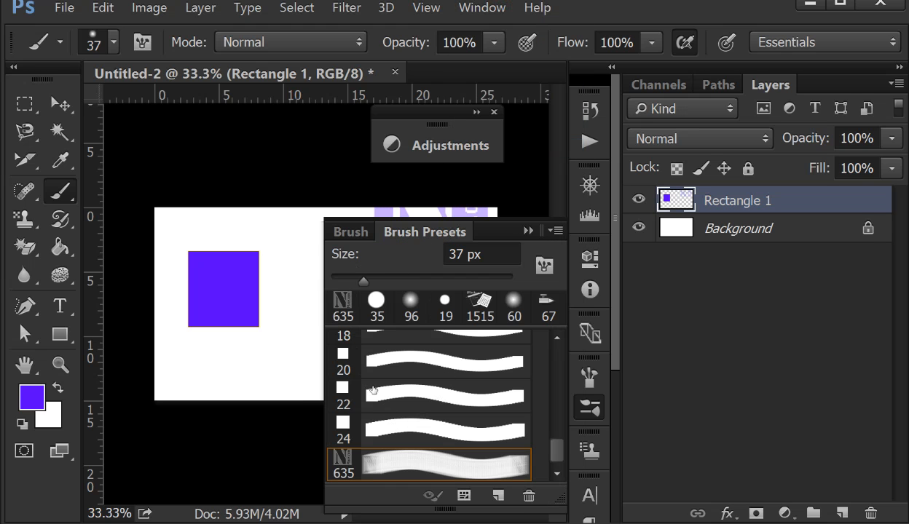
pyautogui.moveTo(555, 448); pyautogui.dragTo(555, 389)
pyautogui.click(420, 409)
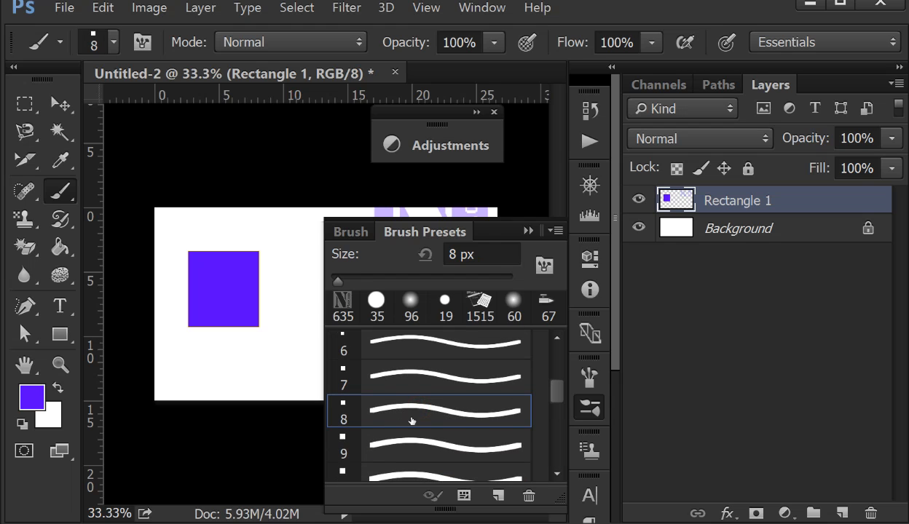
# Step: Paint a thin vertical stroke beside the purple square and a thick 65 px stroke below it
pyautogui.moveTo(277, 233); pyautogui.dragTo(285, 304)
pyautogui.moveTo(337, 280)
pyautogui.mouseDown()
pyautogui.moveTo(412, 281)
pyautogui.moveTo(390, 284)
pyautogui.mouseUp()
pyautogui.moveTo(212, 347); pyautogui.dragTo(262, 355)
# Step: Choose the square 20 px preset, paint freehand strokes around the purple square and collapse the Brush Presets panel
pyautogui.moveTo(555, 393); pyautogui.dragTo(550, 458)
pyautogui.scroll(1, 382, 407)
pyautogui.click(371, 376)
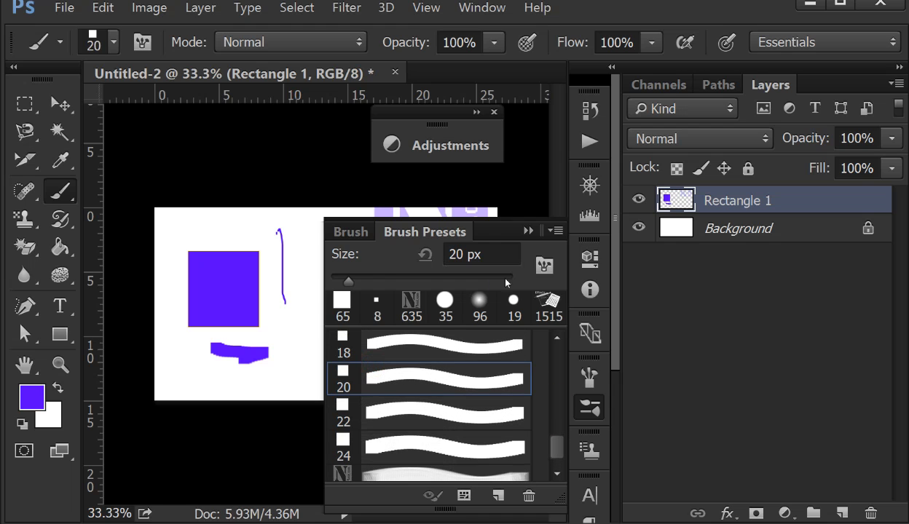
pyautogui.moveTo(197, 222); pyautogui.dragTo(206, 220)
pyautogui.moveTo(213, 221)
pyautogui.mouseDown()
pyautogui.moveTo(227, 215)
pyautogui.moveTo(259, 232)
pyautogui.moveTo(259, 290)
pyautogui.moveTo(235, 339)
pyautogui.moveTo(193, 372)
pyautogui.moveTo(239, 364)
pyautogui.mouseUp()
pyautogui.click(523, 224)
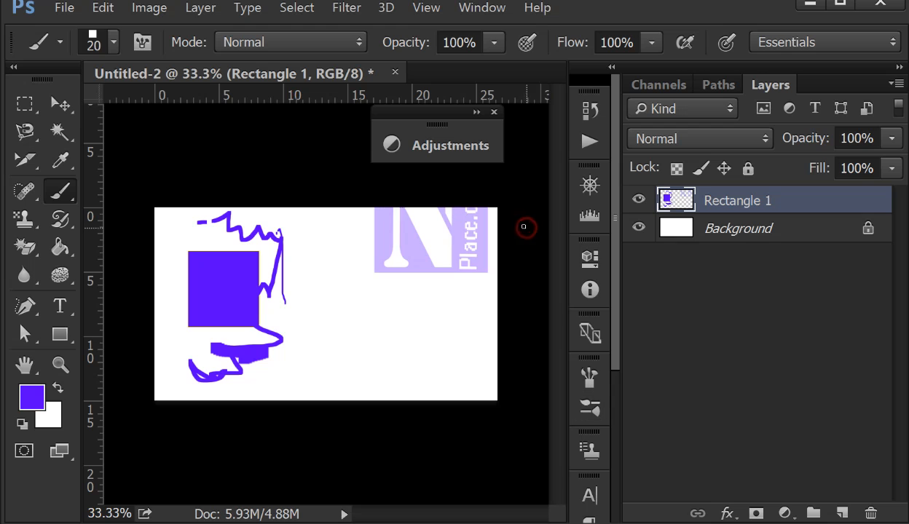
# Step: Show the Channels panel to view the RGB, Red, Green and Blue channels
pyautogui.click(467, 10)
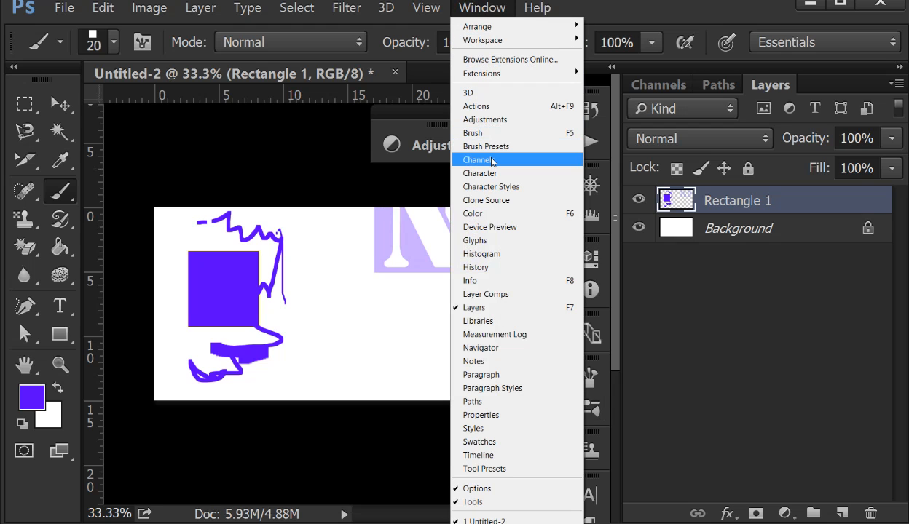
pyautogui.click(468, 159)
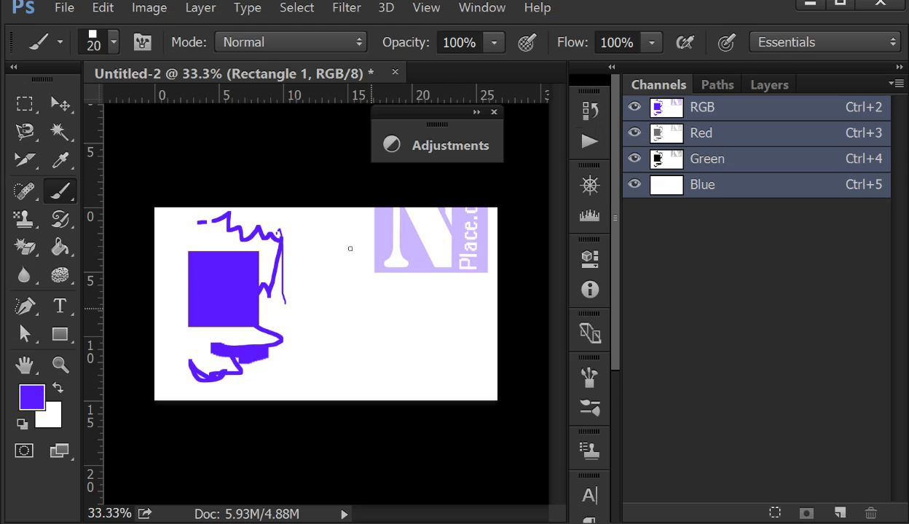
# Step: Close Untitled-2 without saving and open fewpicture.jpg from the images folder
pyautogui.click(396, 73)
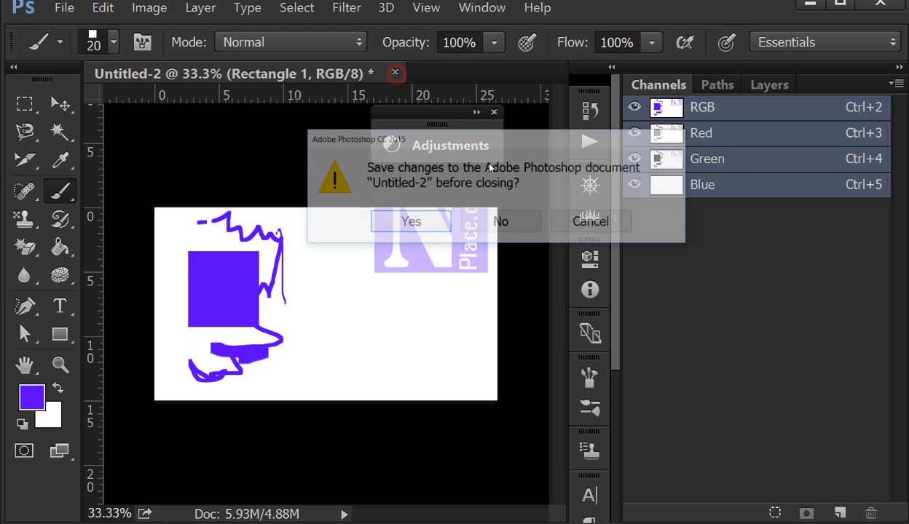
pyautogui.click(519, 218)
pyautogui.click(56, 9)
pyautogui.click(73, 38)
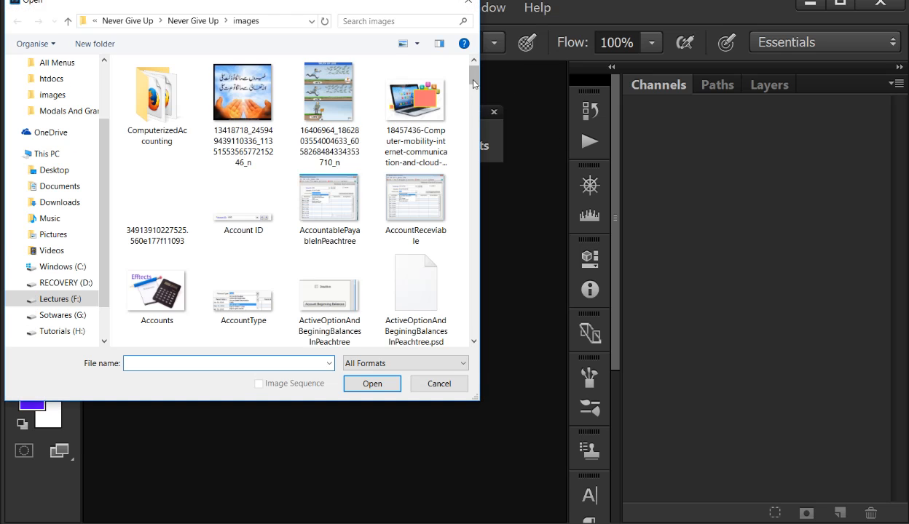
pyautogui.moveTo(473, 83); pyautogui.dragTo(473, 155)
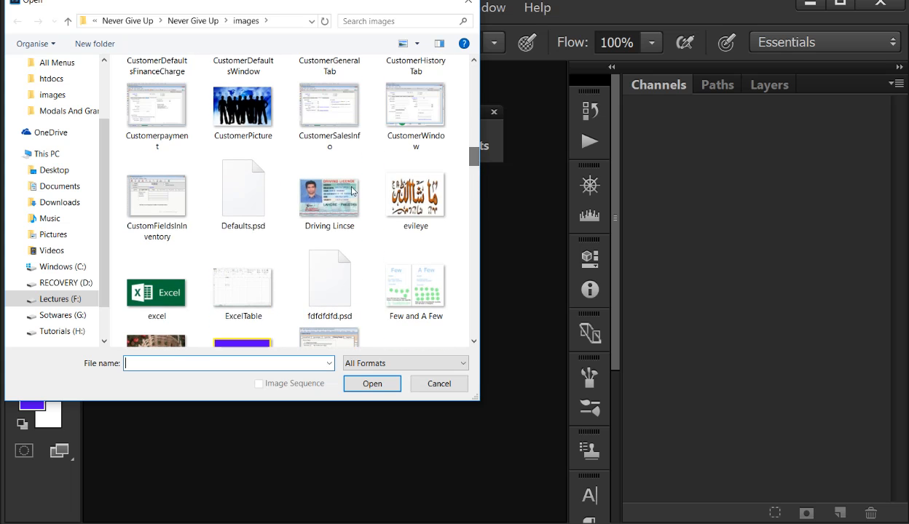
pyautogui.doubleClick(149, 336)
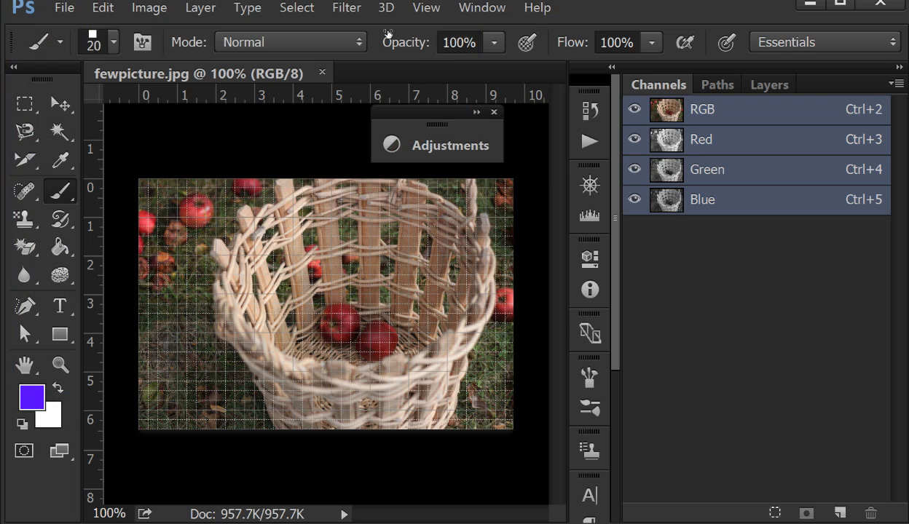
# Step: Hide the extras to remove the grid over the basket picture, and close the floating Adjustments panel
pyautogui.click(426, 7)
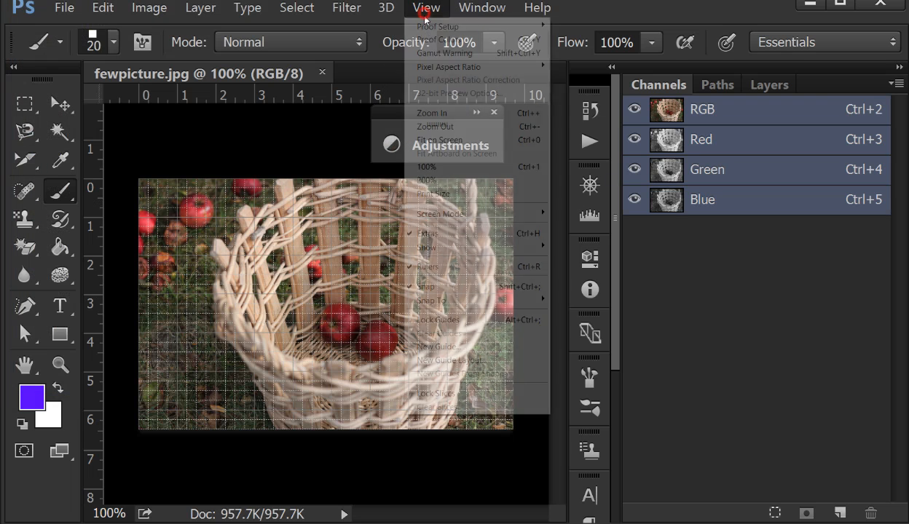
pyautogui.click(437, 227)
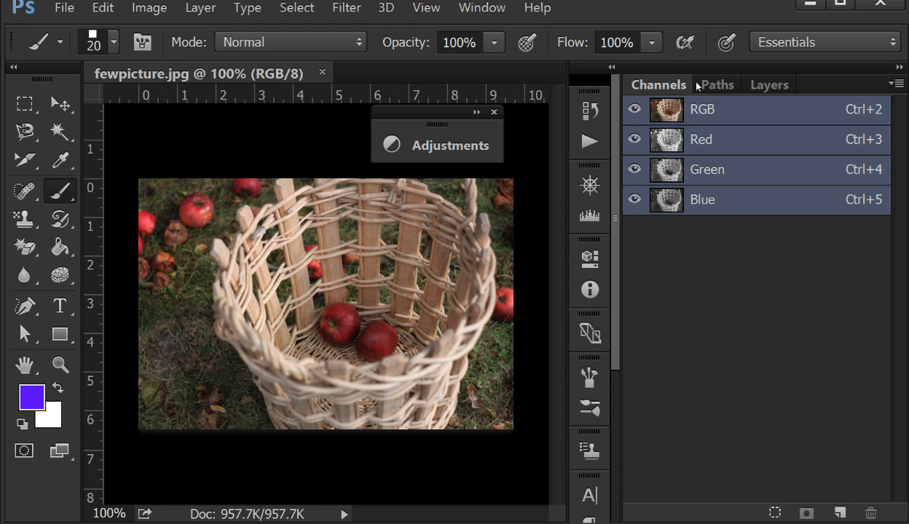
pyautogui.click(496, 114)
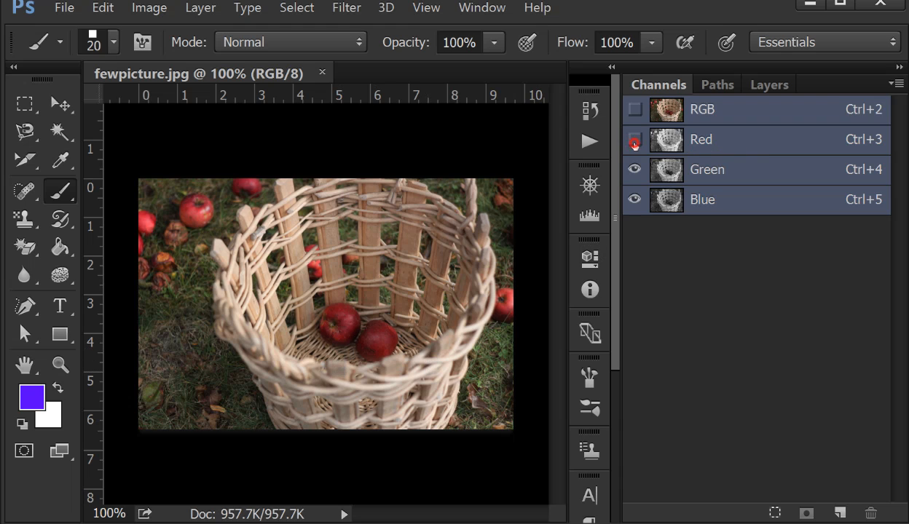
# Step: Hide and restore the Red, Green and Blue channels one after another to compare the picture without each colour
pyautogui.click(635, 142)
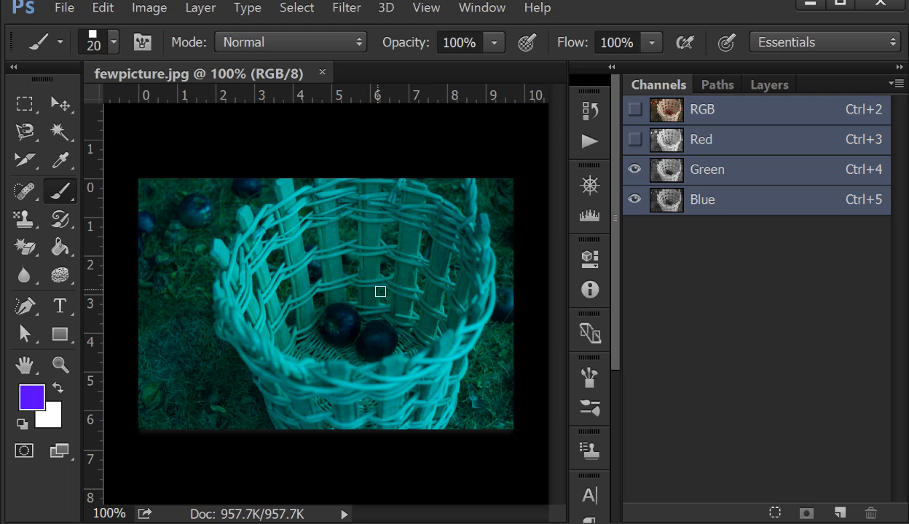
pyautogui.click(635, 139)
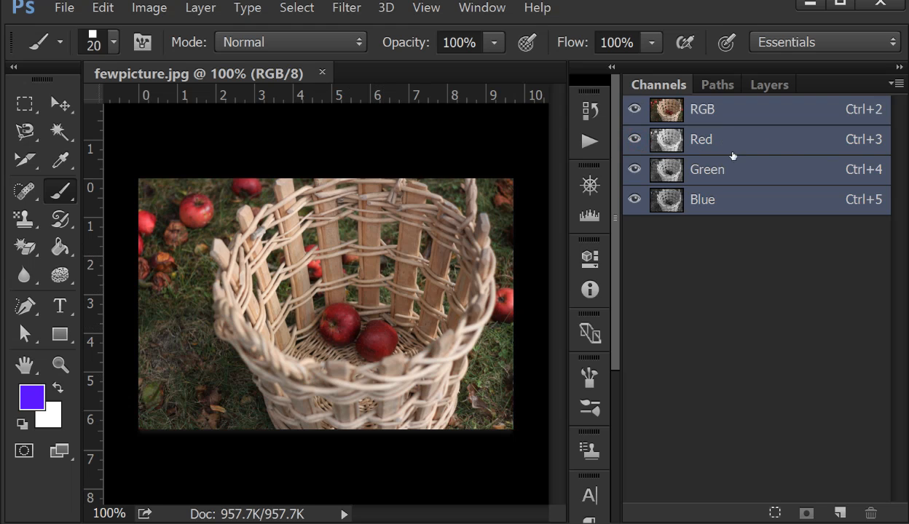
pyautogui.click(635, 170)
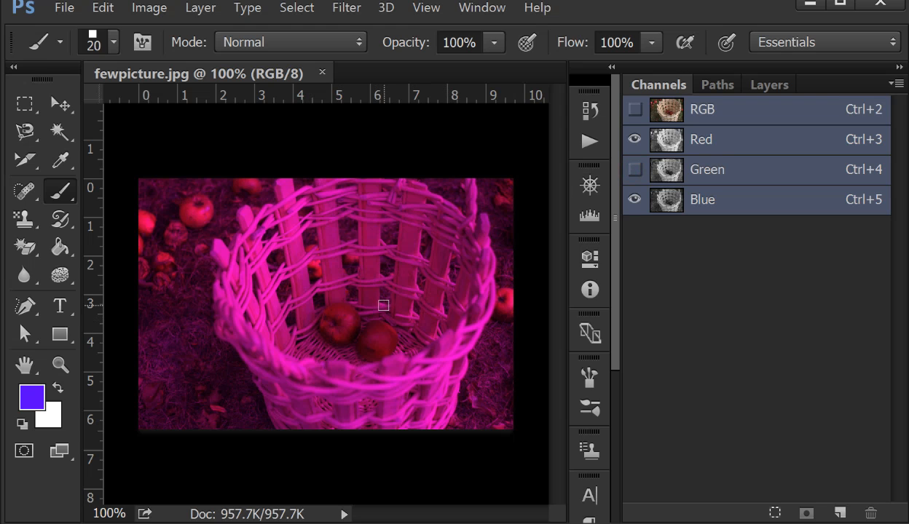
pyautogui.click(635, 172)
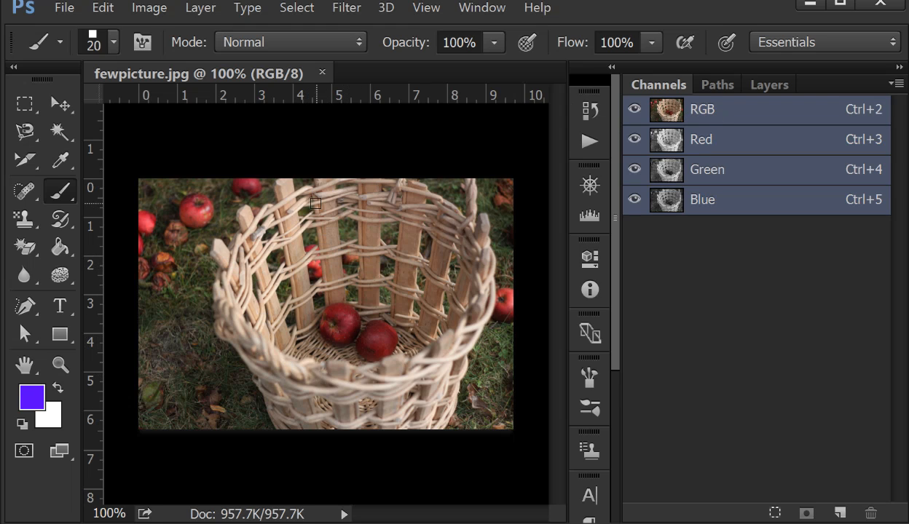
pyautogui.click(634, 200)
pyautogui.click(634, 199)
pyautogui.click(634, 199)
pyautogui.click(634, 199)
# Step: Show the Character panel and add the text "naveedplace.com" along the picture's upper edge with the Type tool
pyautogui.click(482, 8)
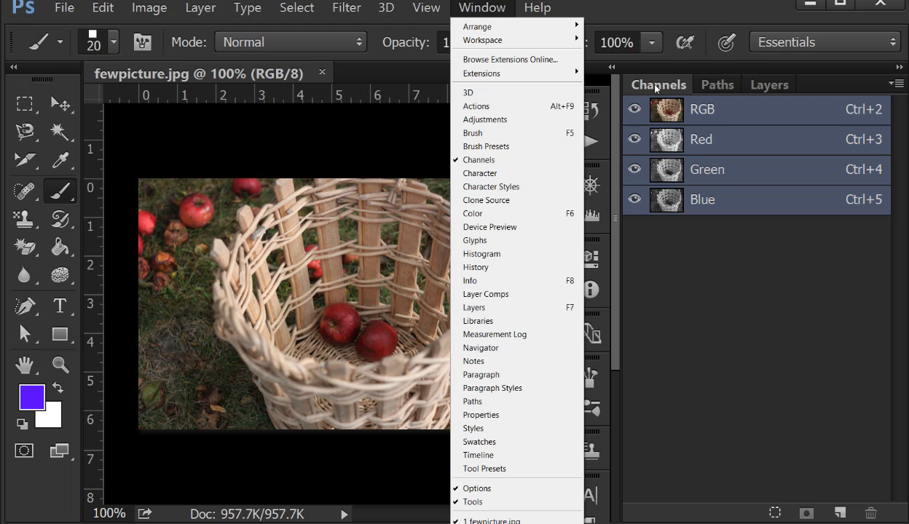
pyautogui.click(493, 177)
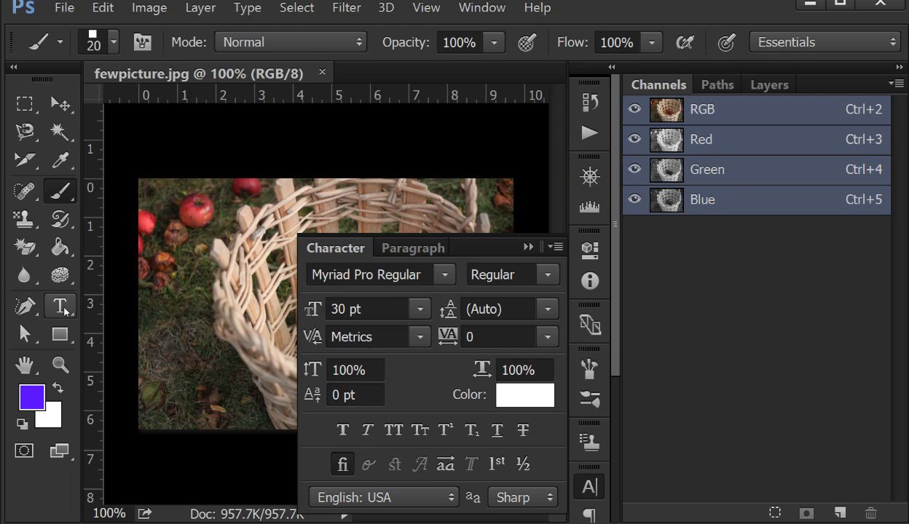
pyautogui.moveTo(60, 306); pyautogui.dragTo(85, 310)
pyautogui.click(117, 304)
pyautogui.click(180, 195)
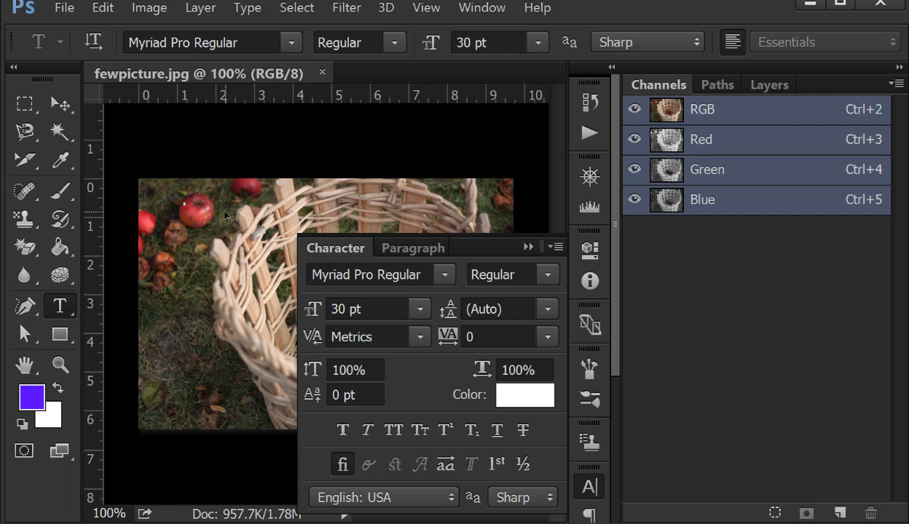
pyautogui.write('naveedplace.com')
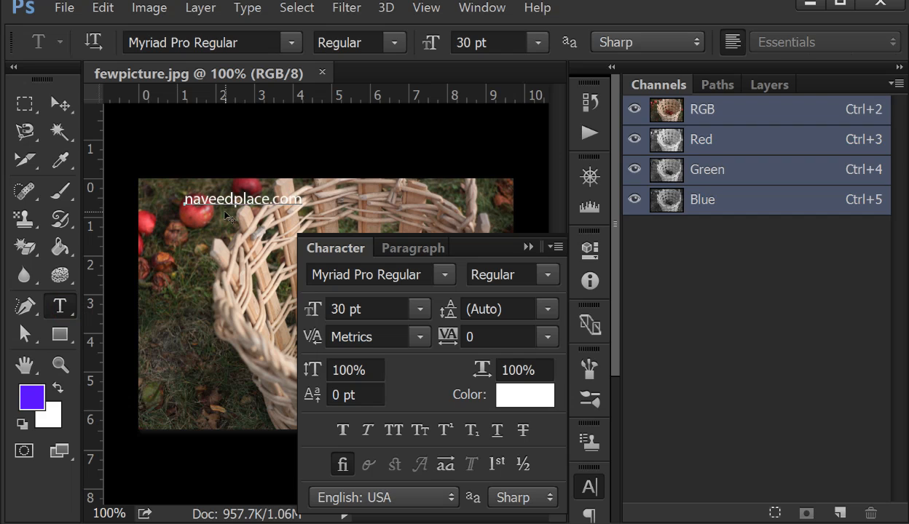
# Step: Set the naveedplace.com text to 36 pt, kerning 0 and tracking 720, and collapse the Character panel
pyautogui.moveTo(297, 195); pyautogui.dragTo(154, 215)
pyautogui.moveTo(307, 308); pyautogui.dragTo(315, 337)
pyautogui.moveTo(448, 337); pyautogui.dragTo(470, 337)
pyautogui.click(467, 337)
pyautogui.click(467, 337)
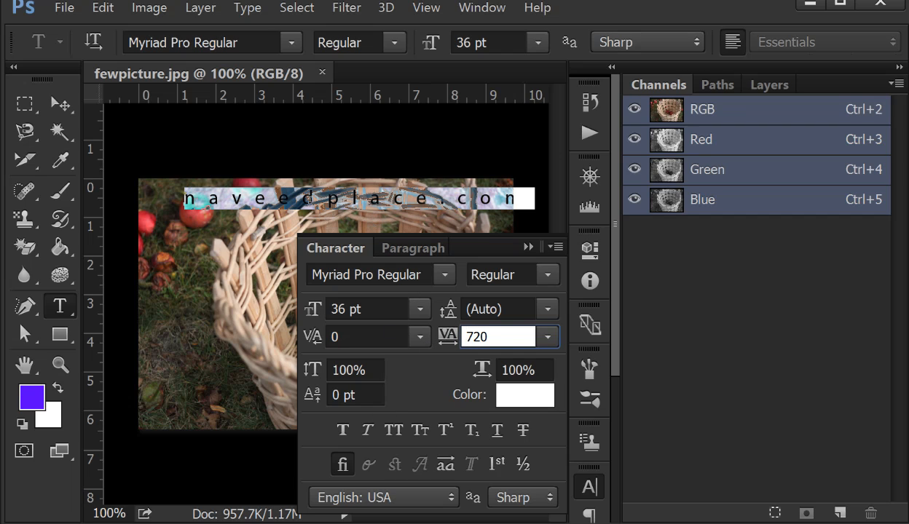
pyautogui.click(531, 249)
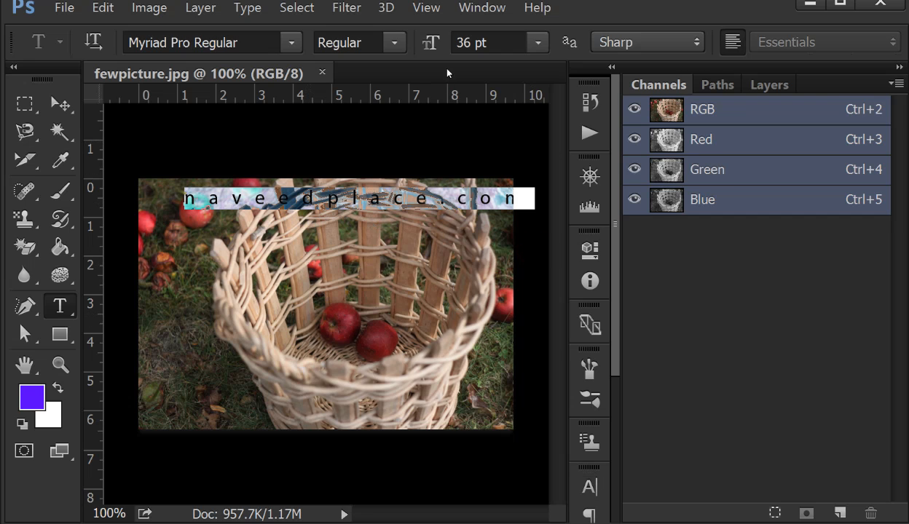
# Step: Show the Clone Source panel and activate the Clone Stamp tool, committing the text
pyautogui.click(477, 9)
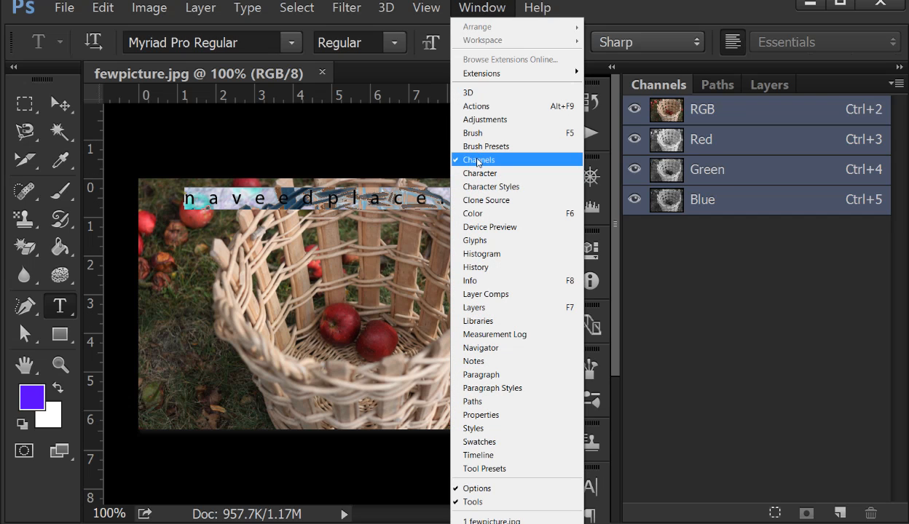
pyautogui.click(509, 206)
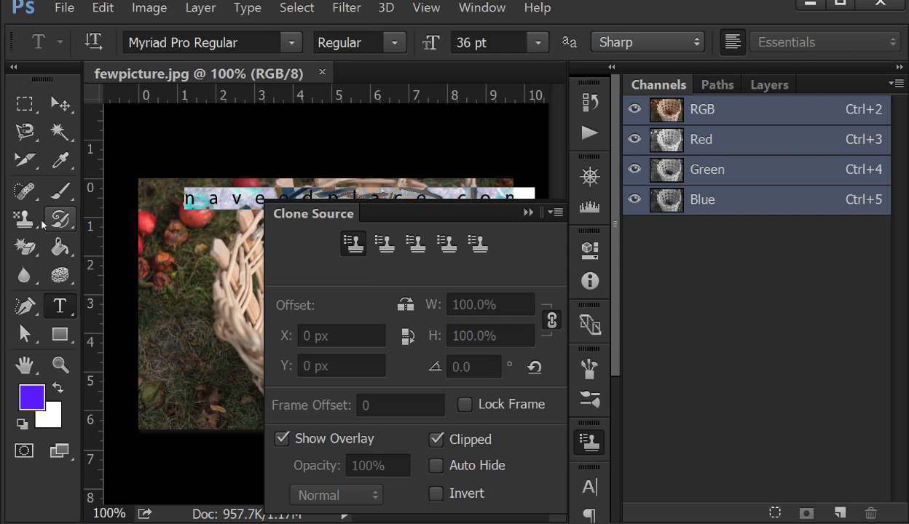
pyautogui.click(16, 223)
pyautogui.click(117, 217)
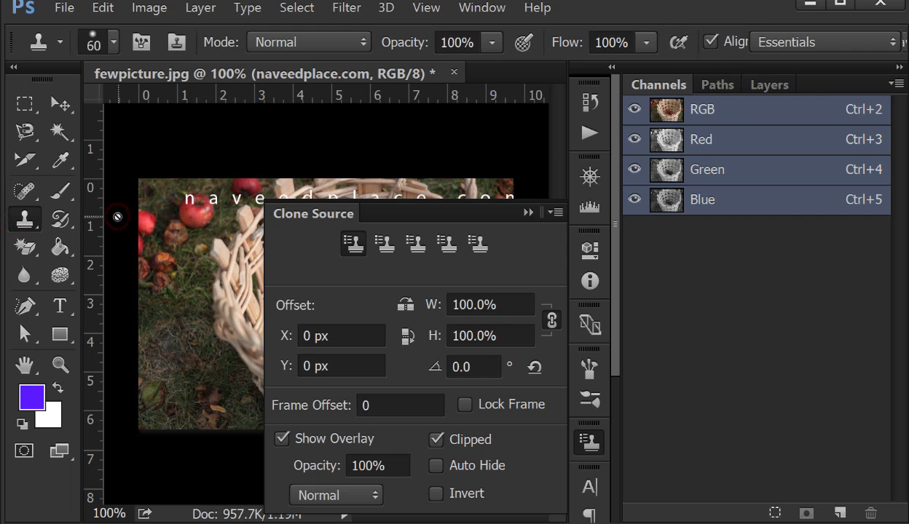
# Step: Sample clone sources on the naveedplace.com layer with the Clone Stamp, agree to rasterize the type, and collapse the Clone Source panel
pyautogui.keyDown('alt'); pyautogui.click(188, 230); pyautogui.keyUp('alt')
pyautogui.click(219, 255)
pyautogui.click(457, 233)
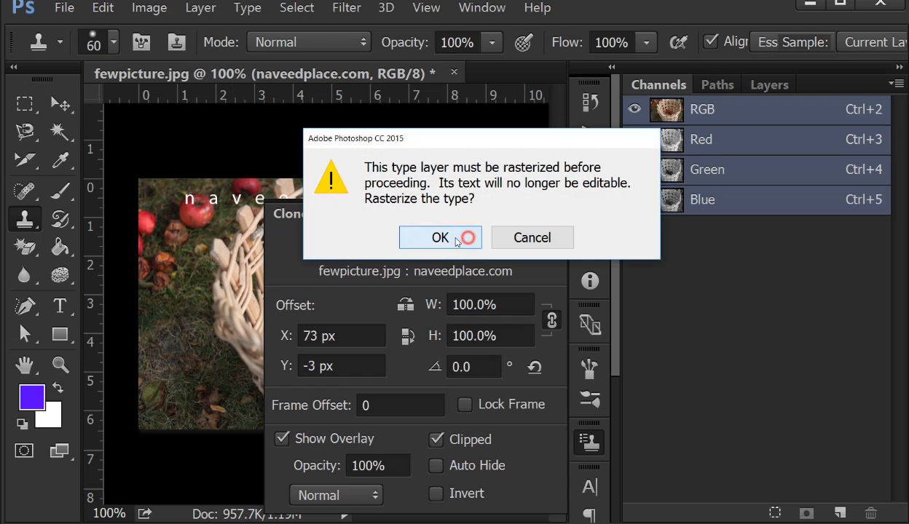
pyautogui.keyDown('alt'); pyautogui.click(188, 206); pyautogui.keyUp('alt')
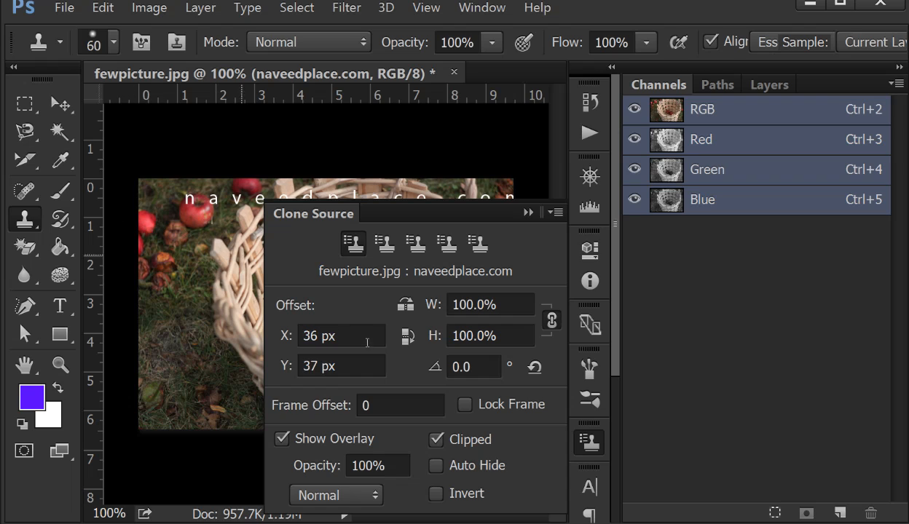
pyautogui.rightClick(24, 219)
pyautogui.click(159, 219)
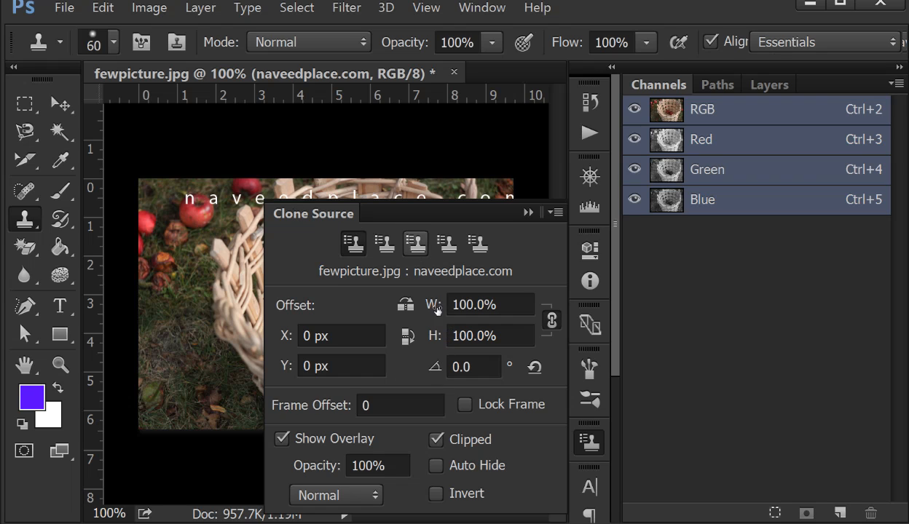
pyautogui.click(528, 213)
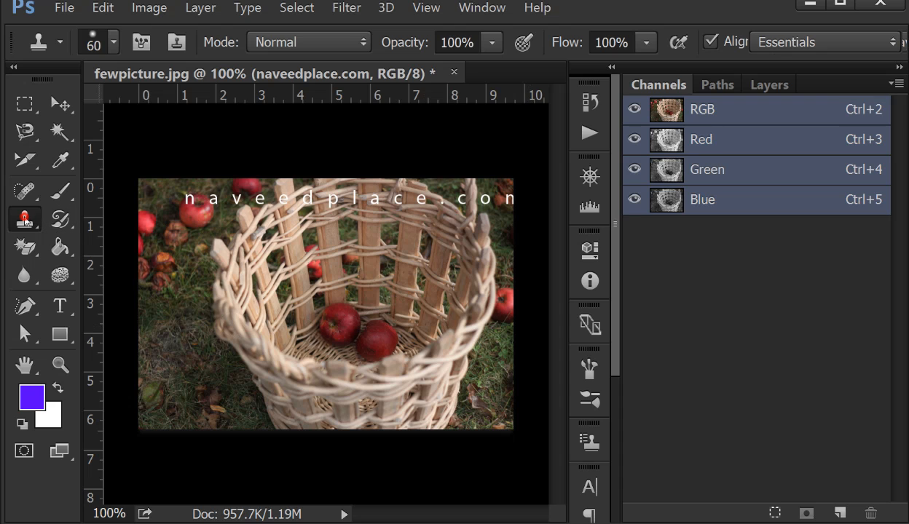
pyautogui.click(24, 218)
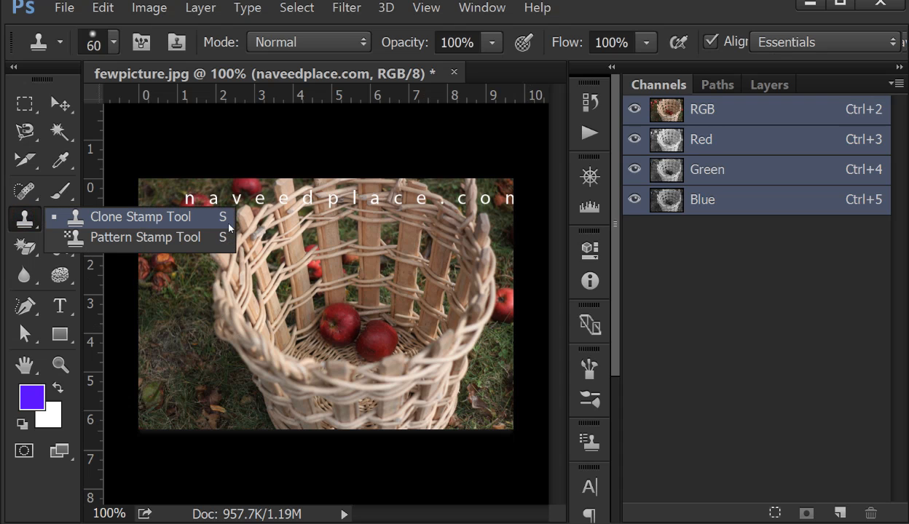
# Step: Show the Color panel and try several shades, ending with near-white green f6fbf0 as the foreground color
pyautogui.click(477, 10)
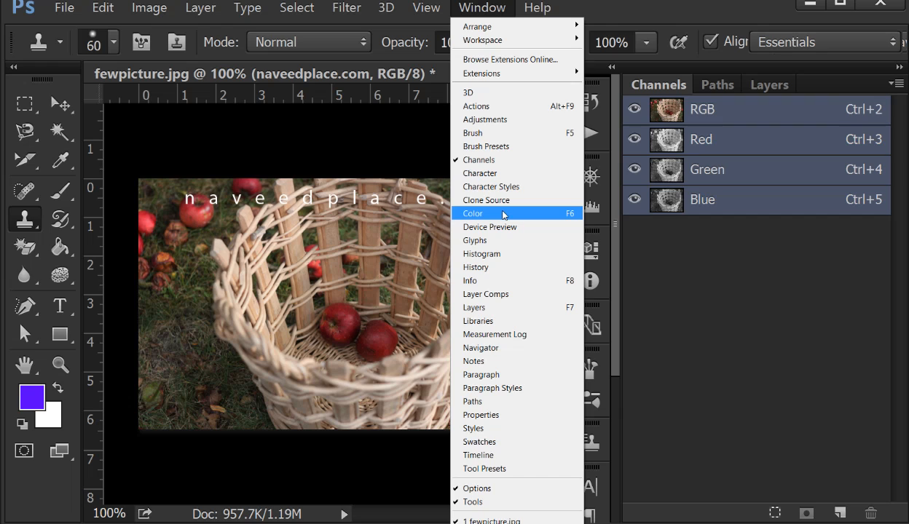
pyautogui.click(475, 214)
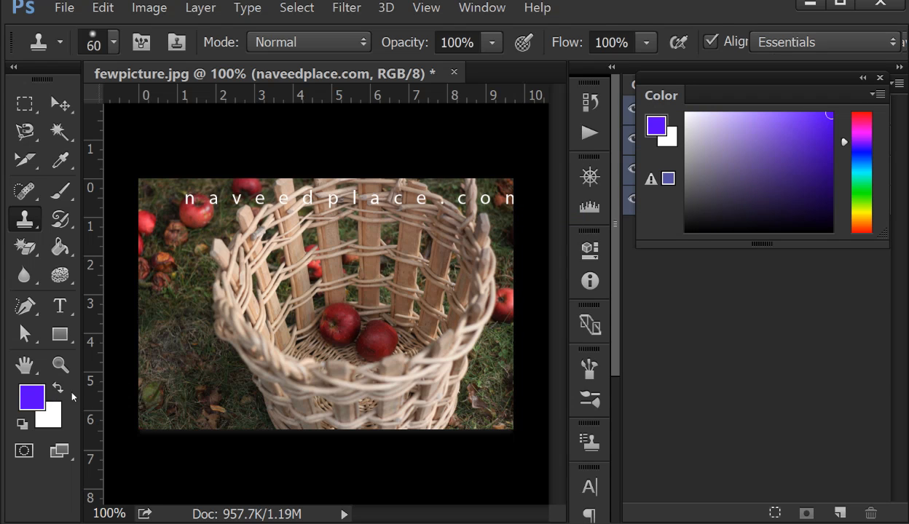
pyautogui.click(726, 156)
pyautogui.moveTo(755, 154); pyautogui.dragTo(803, 138)
pyautogui.click(862, 156)
pyautogui.click(865, 202)
pyautogui.click(690, 115)
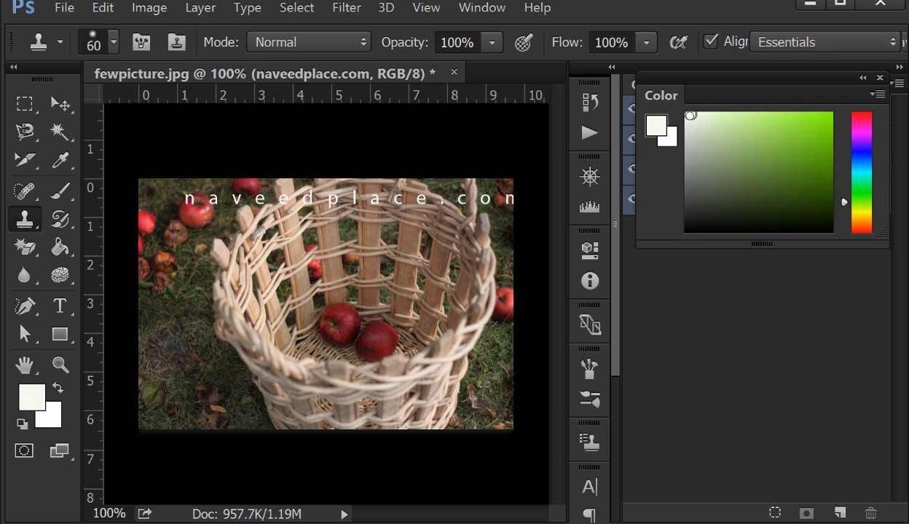
# Step: Open the foreground Color Picker to examine its color settings and cancel it without changes
pyautogui.click(29, 397)
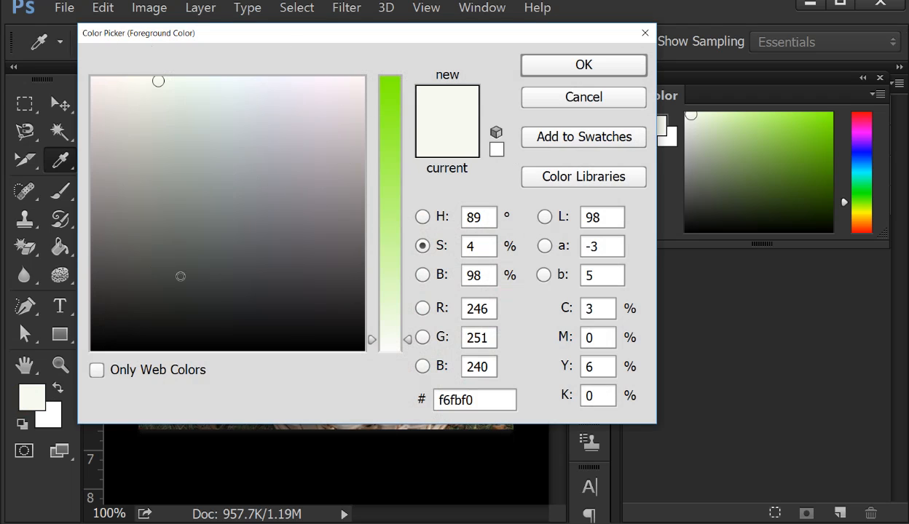
pyautogui.click(598, 100)
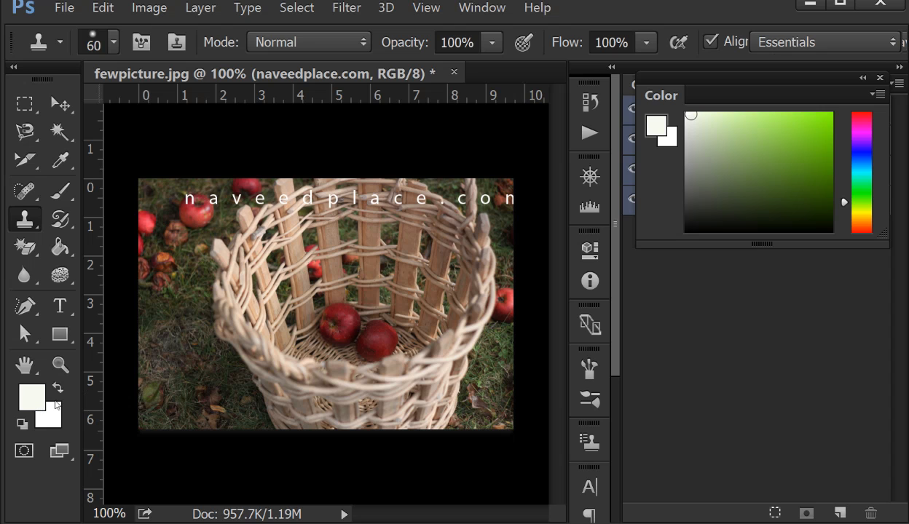
pyautogui.click(32, 396)
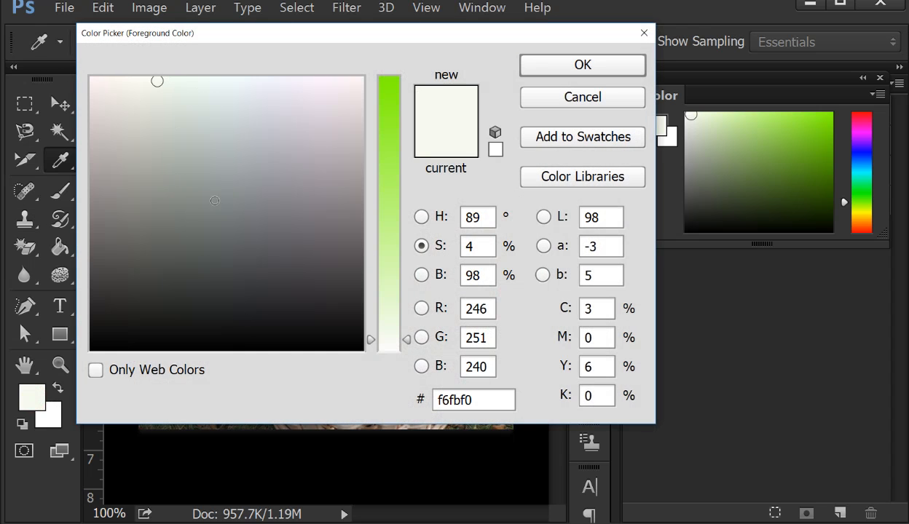
pyautogui.click(538, 95)
# Step: Show the Glyphs panel, select the asterisk glyph of Myriad Pro, and collapse the panel
pyautogui.click(482, 7)
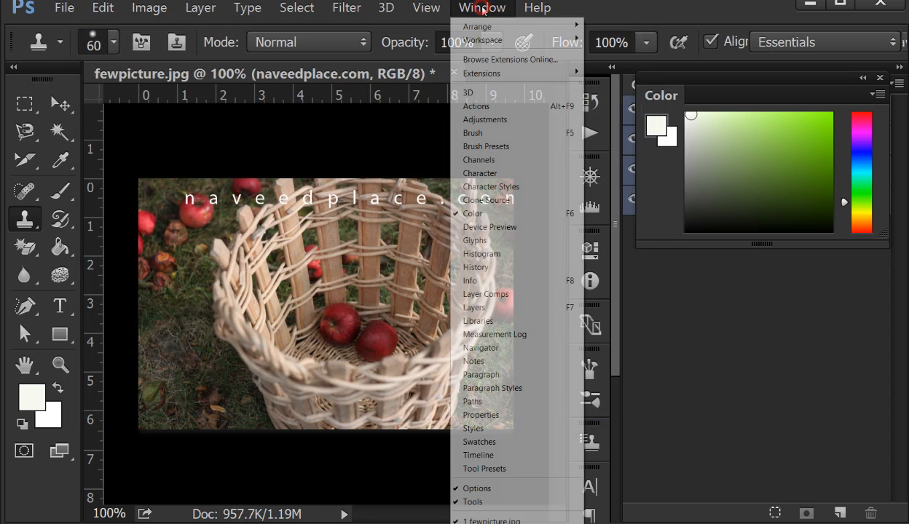
pyautogui.click(500, 238)
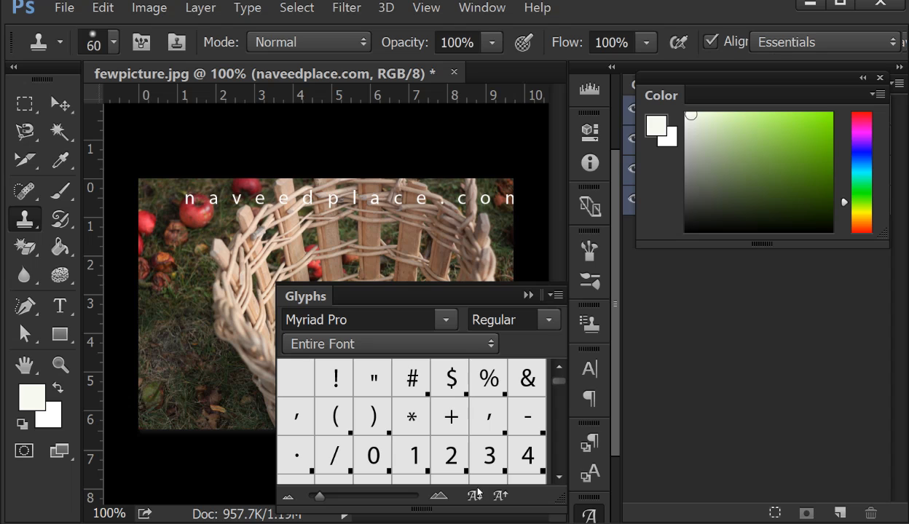
pyautogui.click(401, 413)
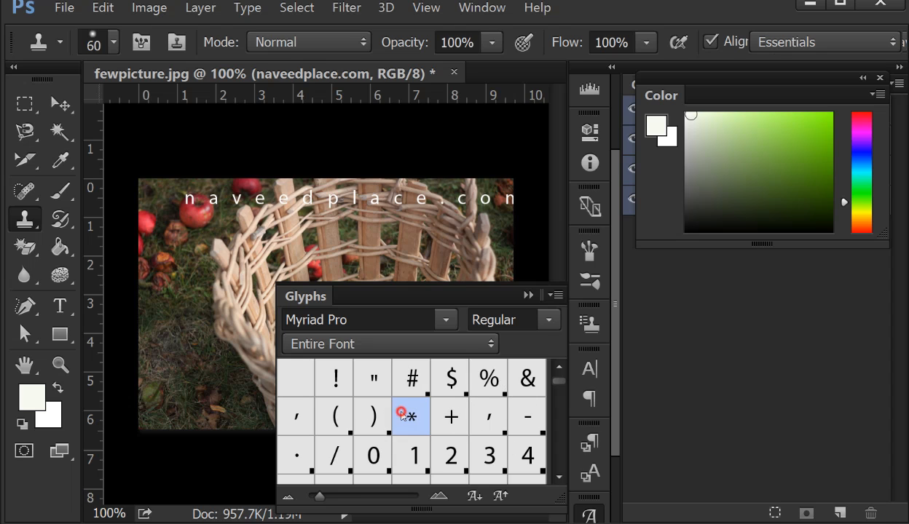
pyautogui.click(525, 294)
# Step: Show the Histogram panel to view the image's color distribution, and collapse it
pyautogui.click(482, 7)
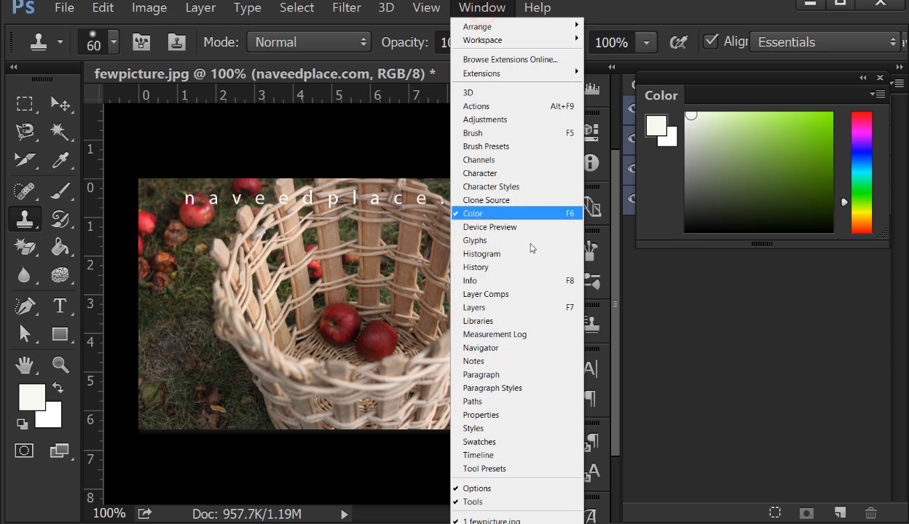
pyautogui.click(480, 254)
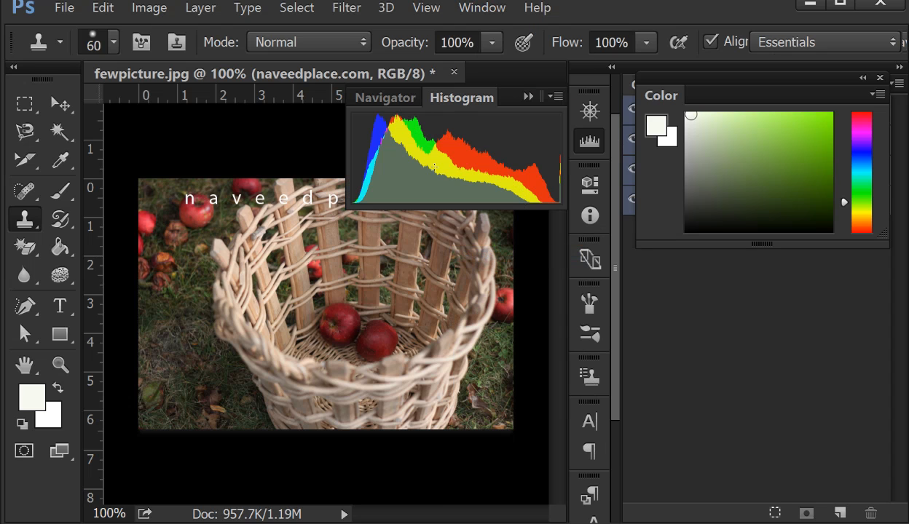
pyautogui.click(526, 98)
# Step: Show the History panel and draw a near-white rectangle with a yellow 3 pt stroke, about 223 by 236 px, over the image's lower-left area
pyautogui.click(483, 10)
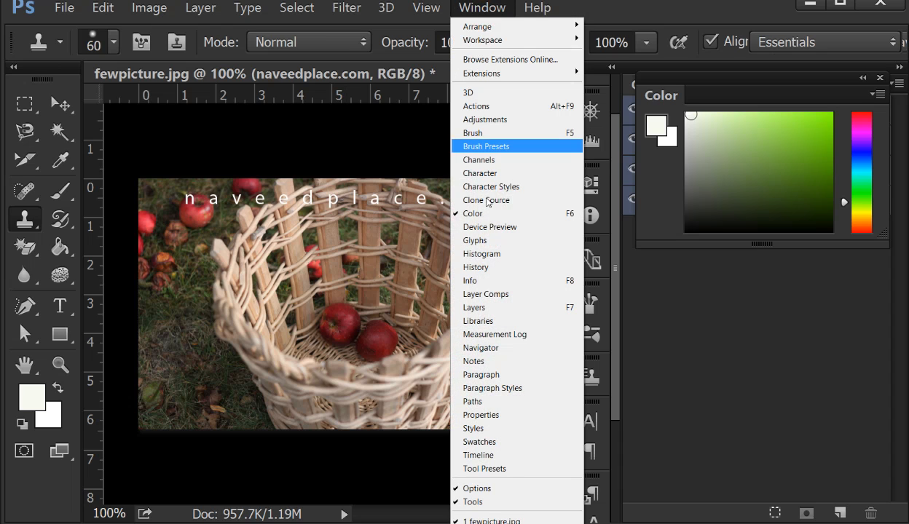
pyautogui.click(494, 272)
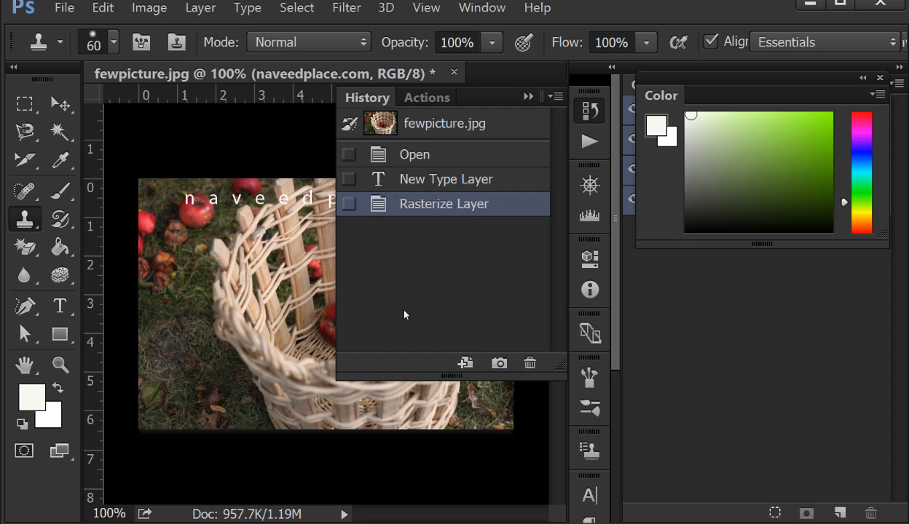
pyautogui.click(60, 335)
pyautogui.click(113, 337)
pyautogui.moveTo(162, 299); pyautogui.dragTo(282, 426)
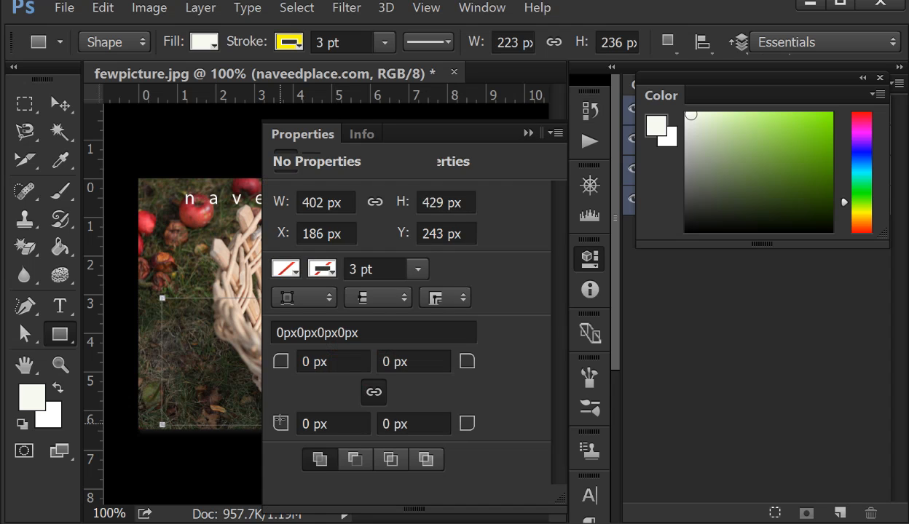
pyautogui.click(528, 133)
# Step: Show the History panel again, select the History Brush Tool, and collapse the panel
pyautogui.click(481, 7)
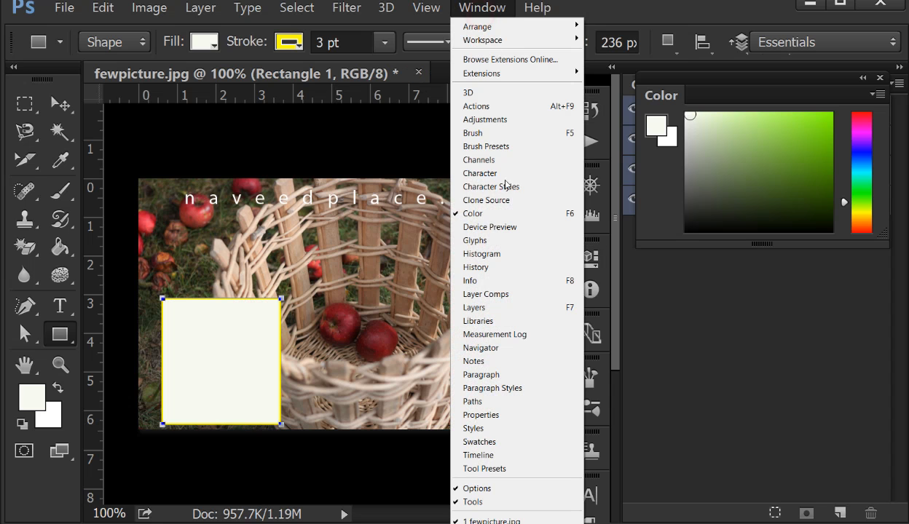
pyautogui.click(482, 266)
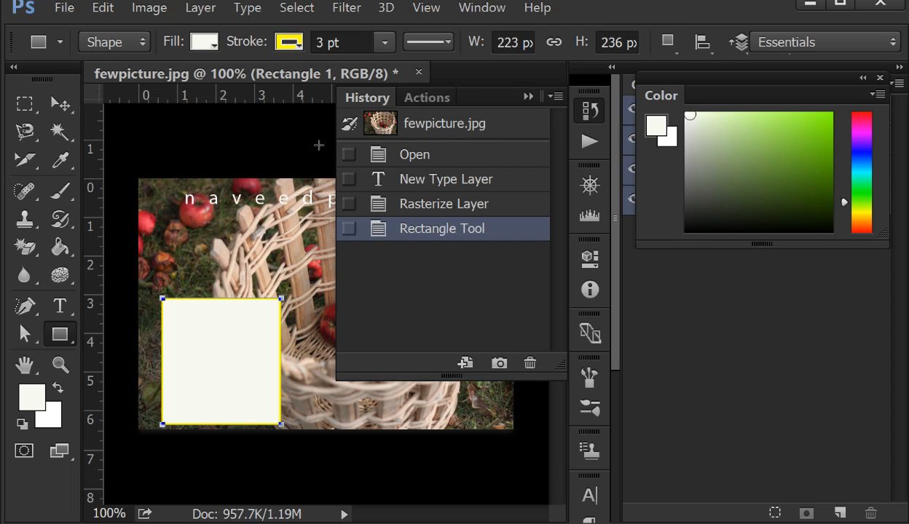
pyautogui.click(59, 219)
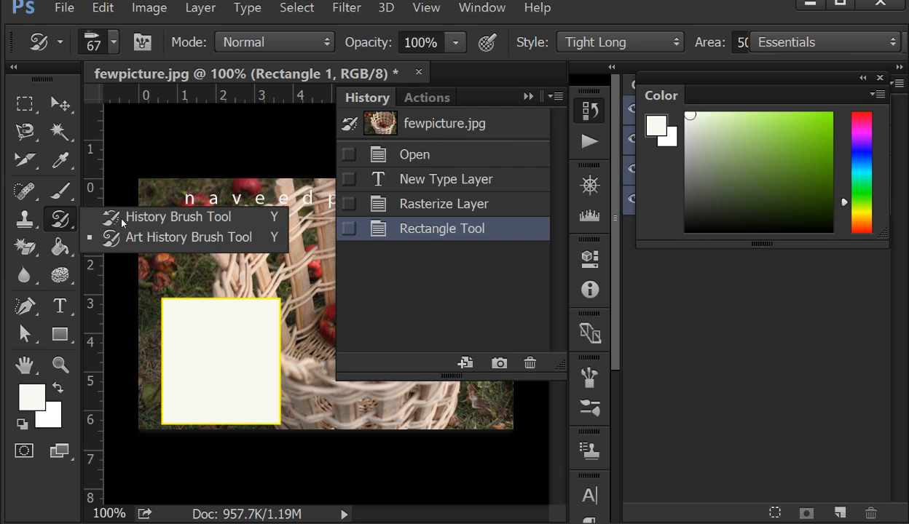
pyautogui.click(148, 220)
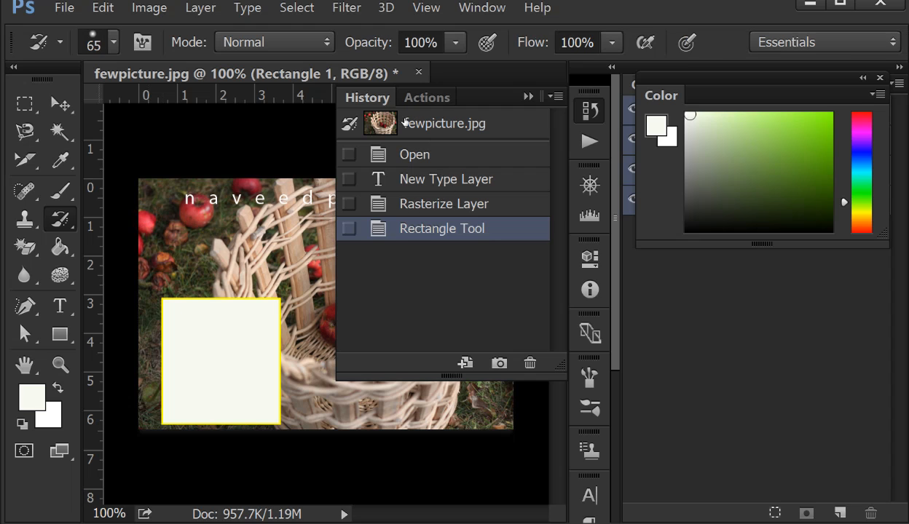
pyautogui.click(59, 219)
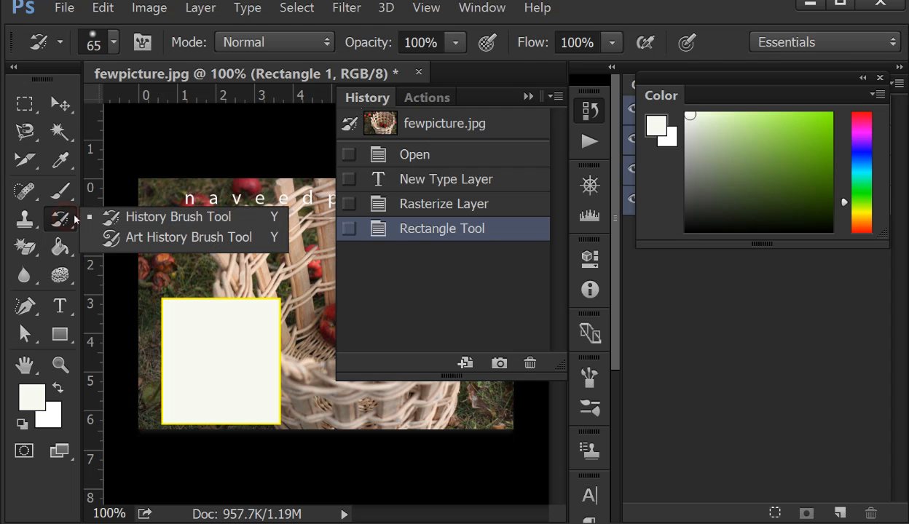
pyautogui.click(184, 222)
pyautogui.click(528, 96)
# Step: Show the Info panel grouped with the Color panel and inspect color values at points on the basket
pyautogui.click(481, 8)
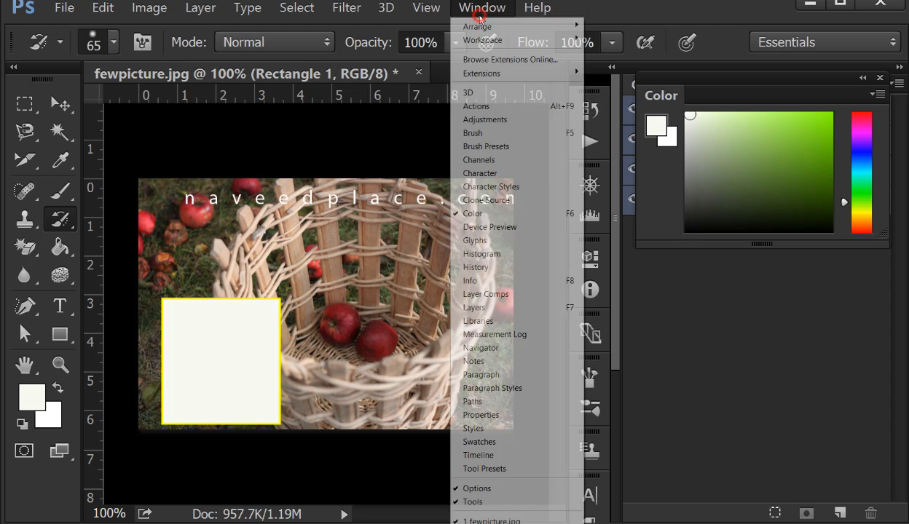
pyautogui.click(495, 281)
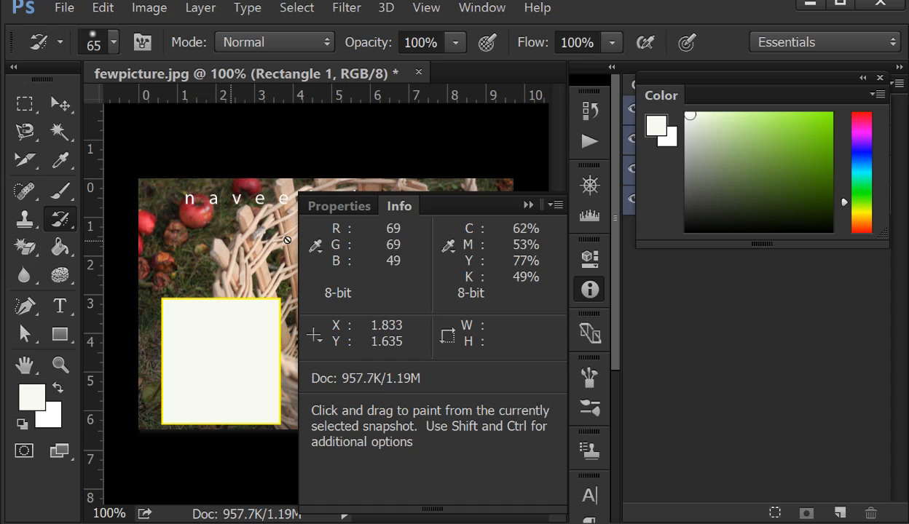
pyautogui.moveTo(458, 210); pyautogui.dragTo(791, 102)
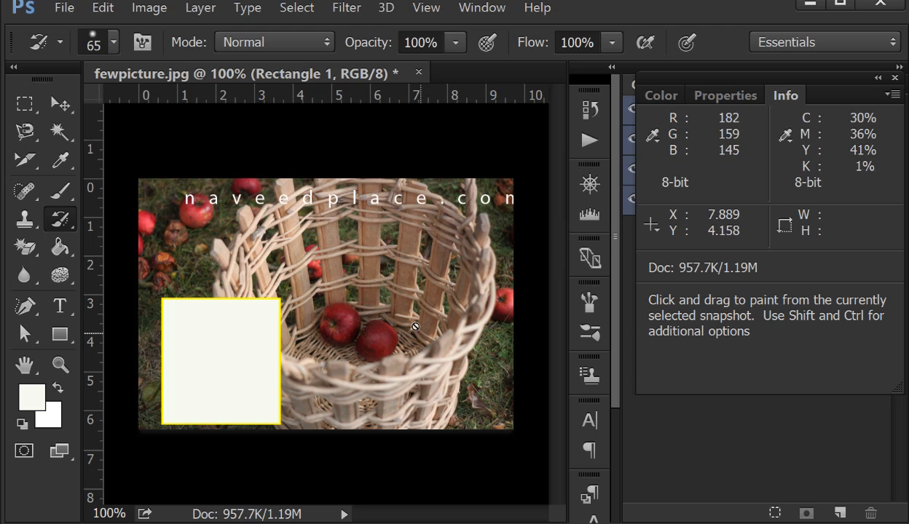
pyautogui.click(437, 346)
pyautogui.click(413, 226)
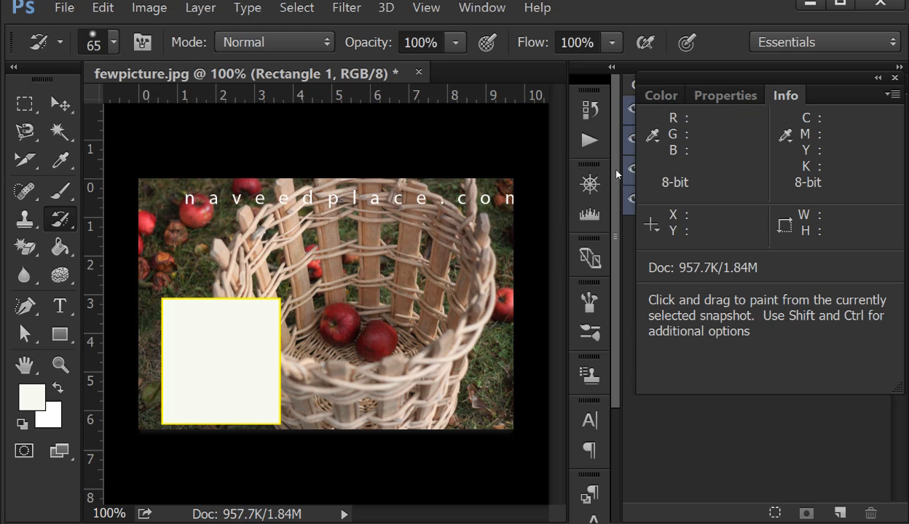
# Step: Open the list of available panels
pyautogui.click(482, 9)
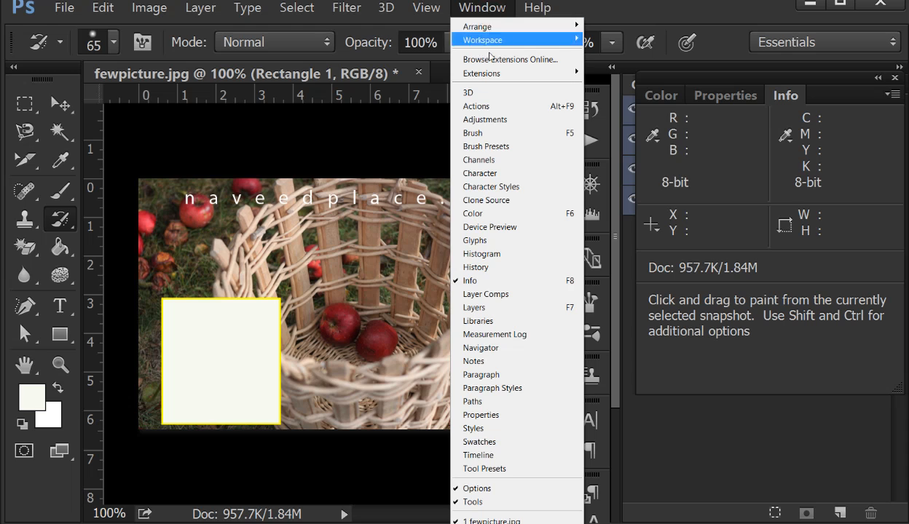